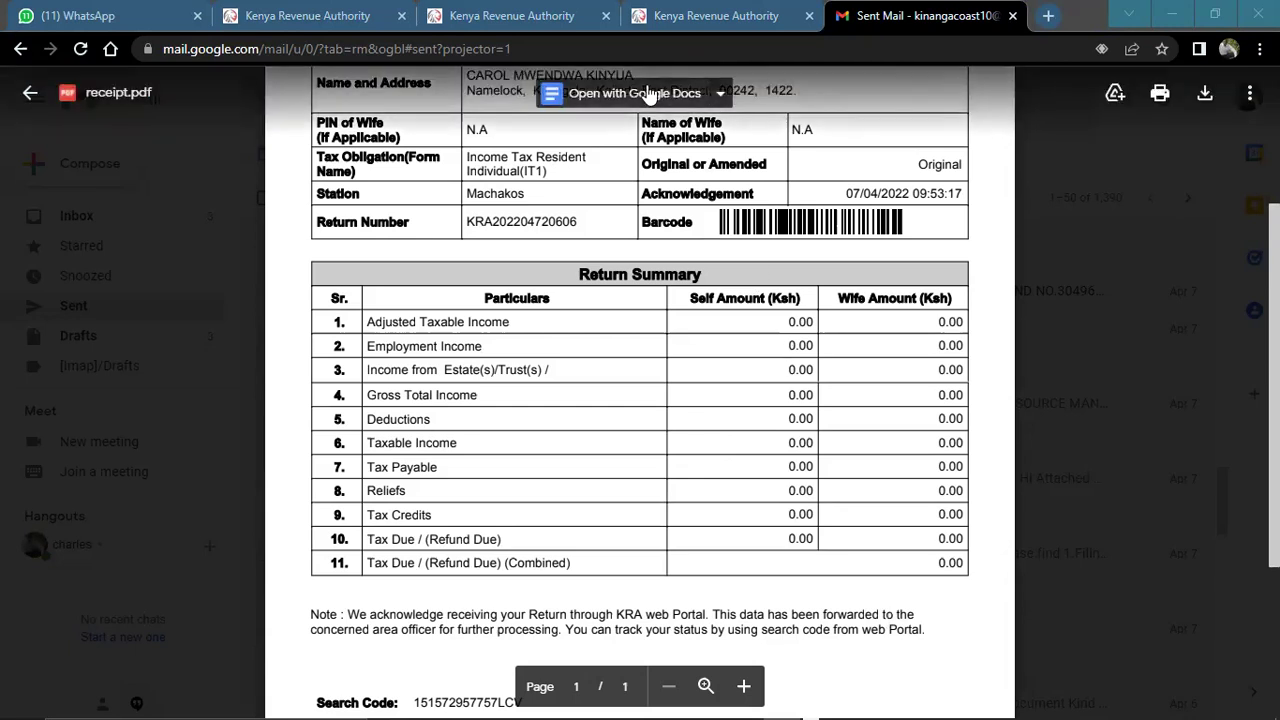
# Switch from the Gmail receipt.pdf preview back to the iTax Returns Summary with the nil-return error
pyautogui.click(270, 13)
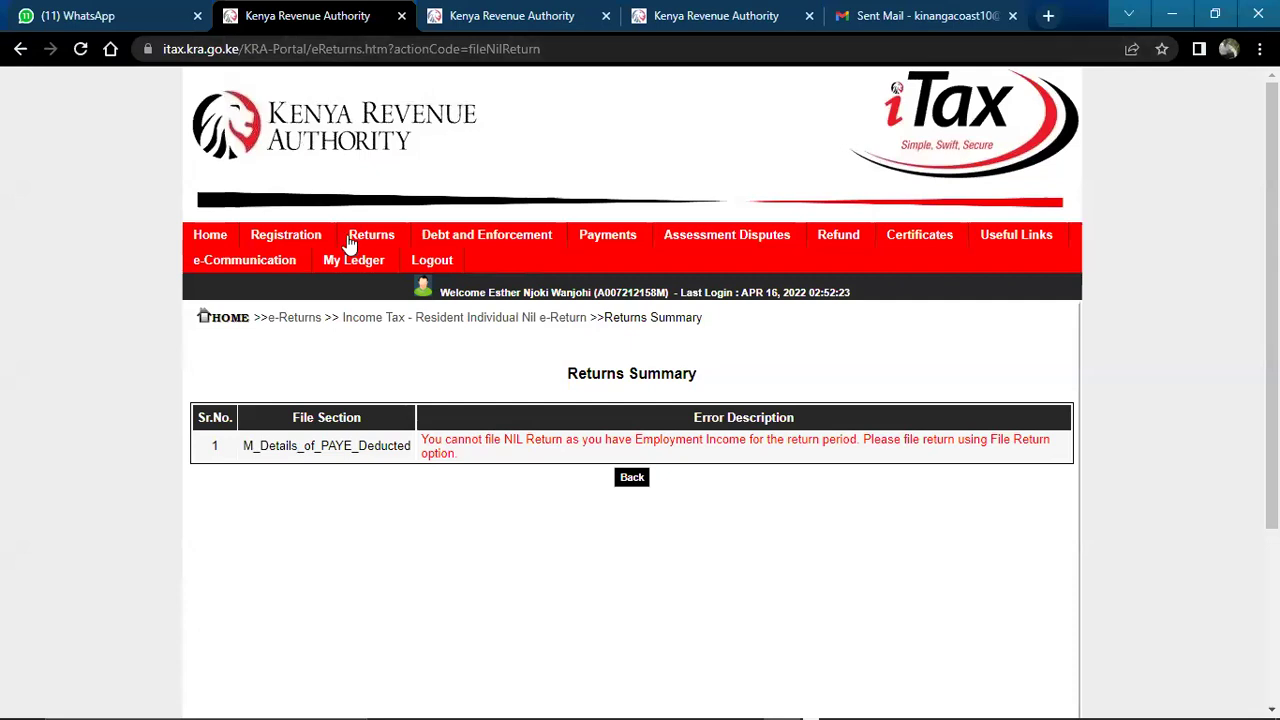
# Show the Returns menu dropdown in the red navigation bar
pyautogui.moveTo(365, 244)
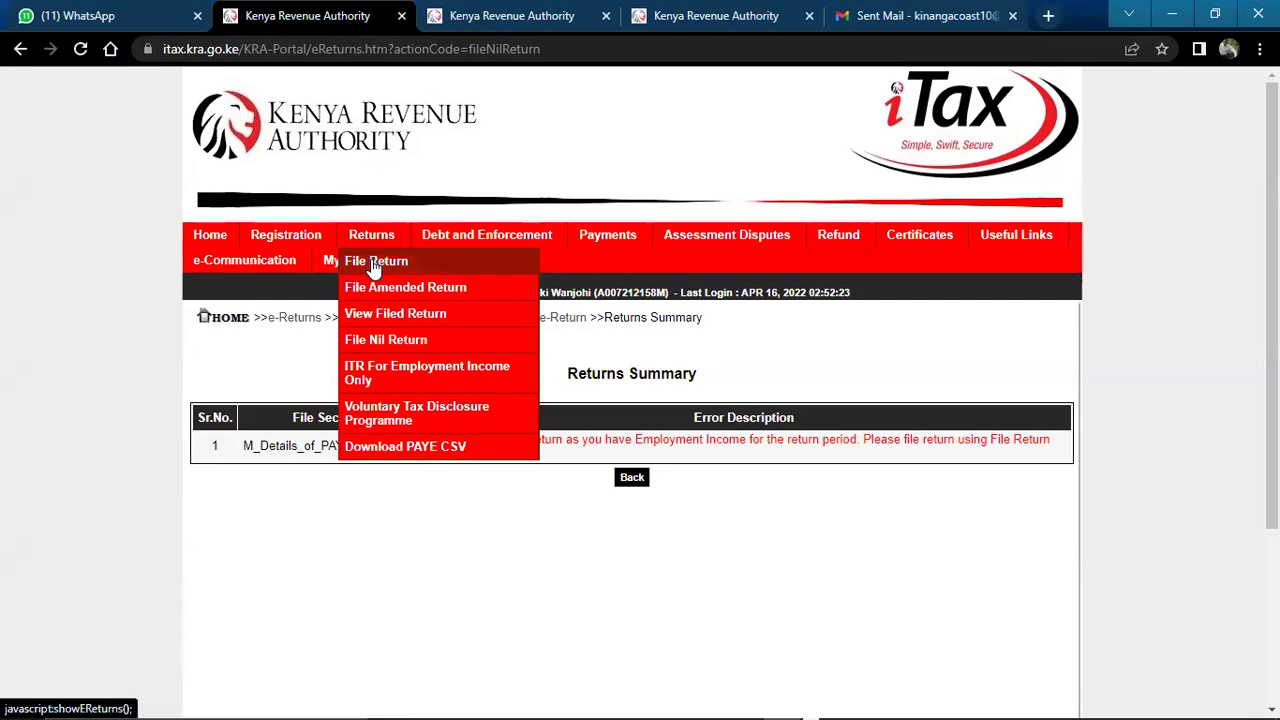
# File a return with obligation Income Tax - Resident Individual and continue to its form
pyautogui.click(376, 266)
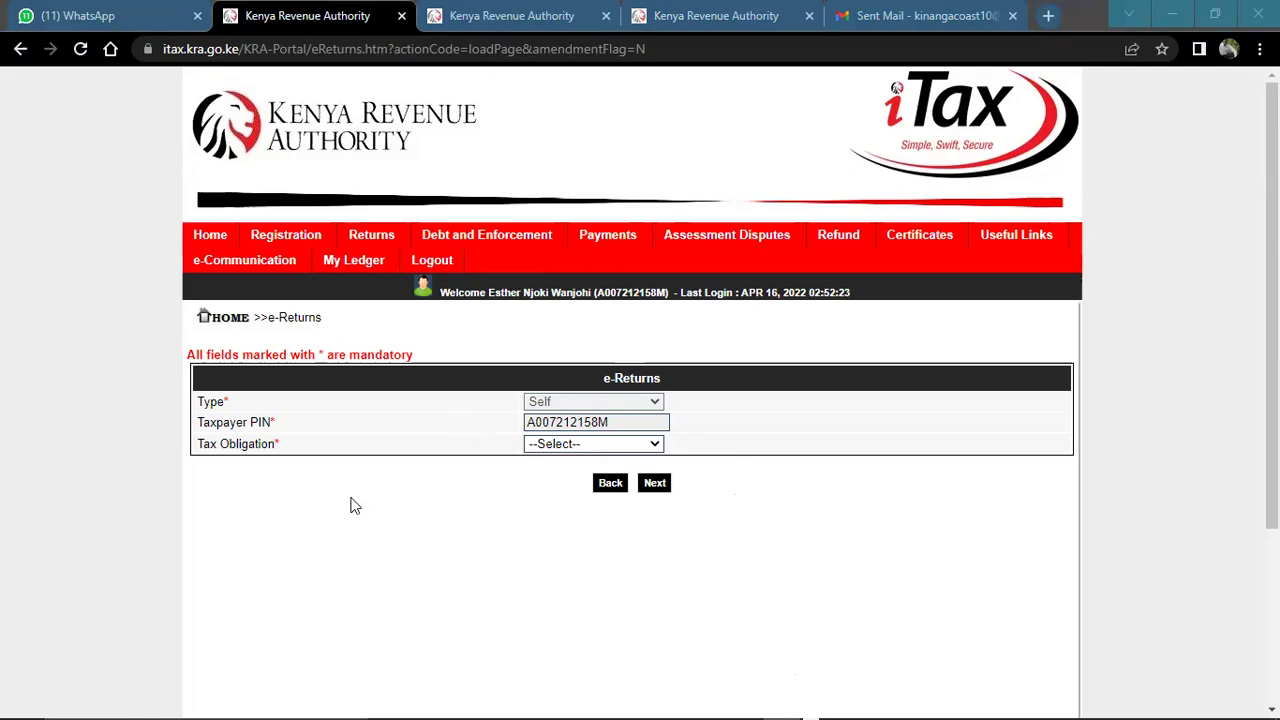
pyautogui.click(558, 446)
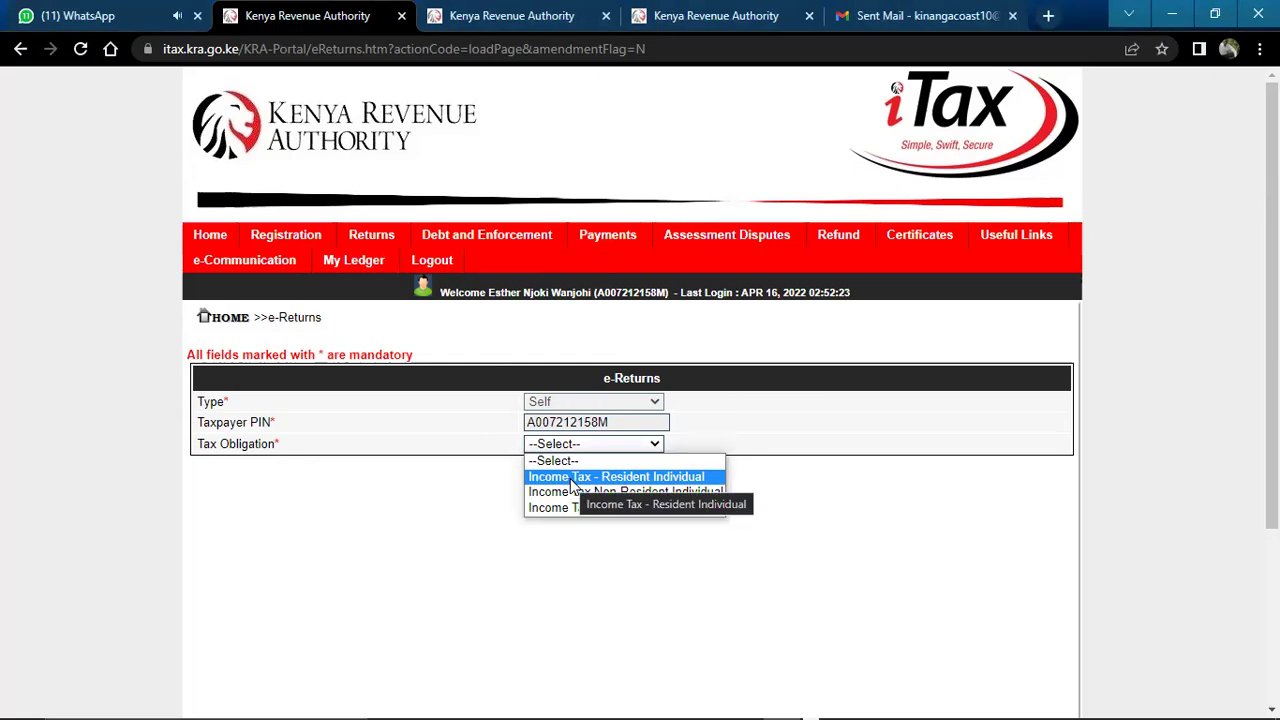
pyautogui.click(570, 478)
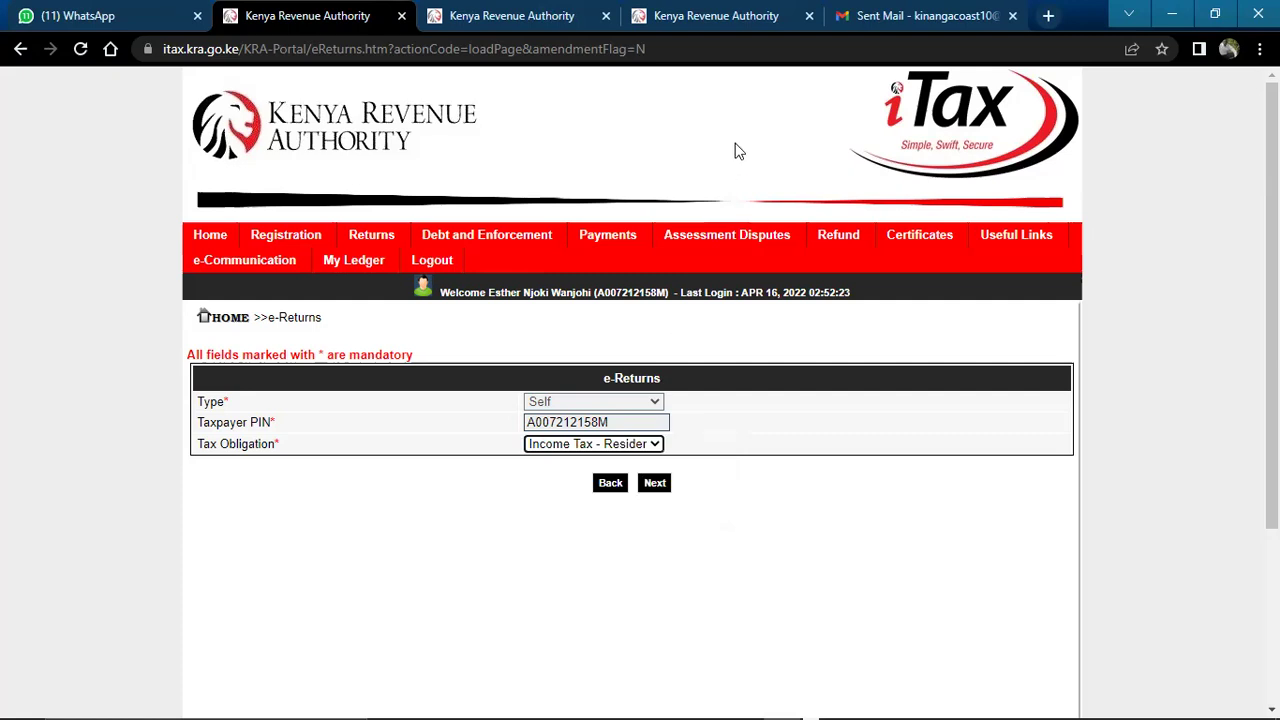
pyautogui.click(655, 483)
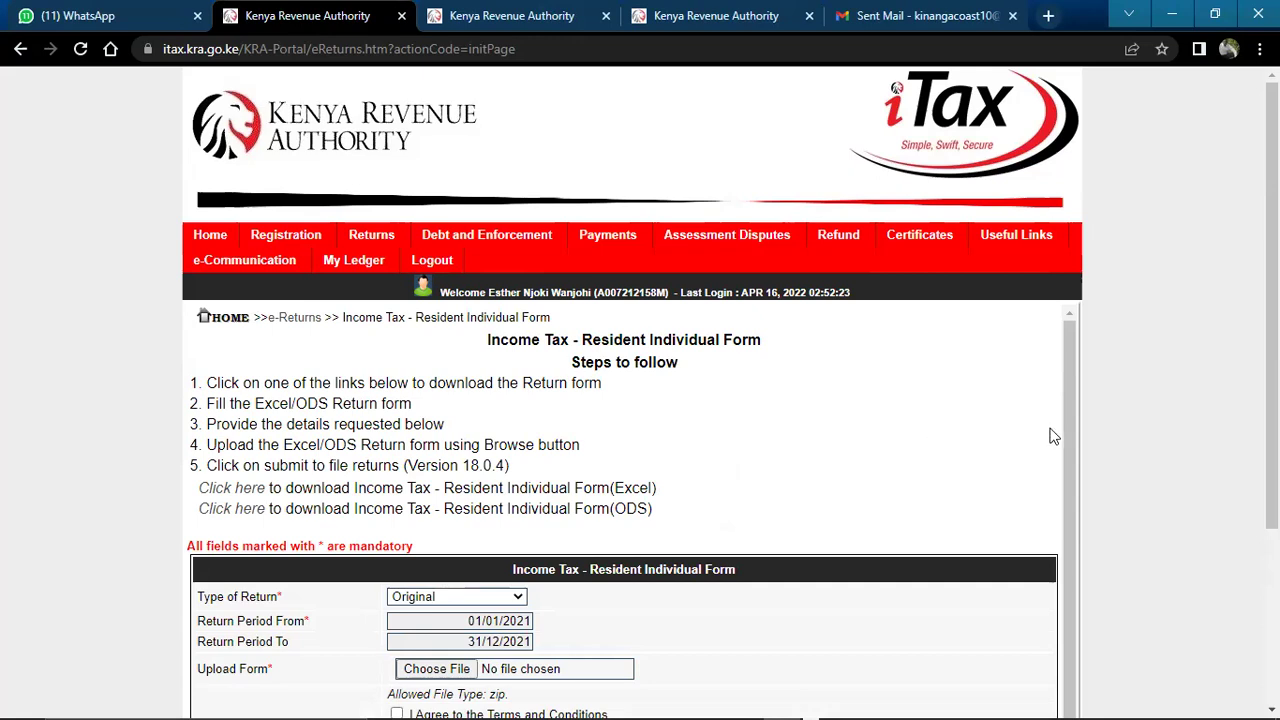
pyautogui.moveTo(1066, 431); pyautogui.dragTo(1068, 505)
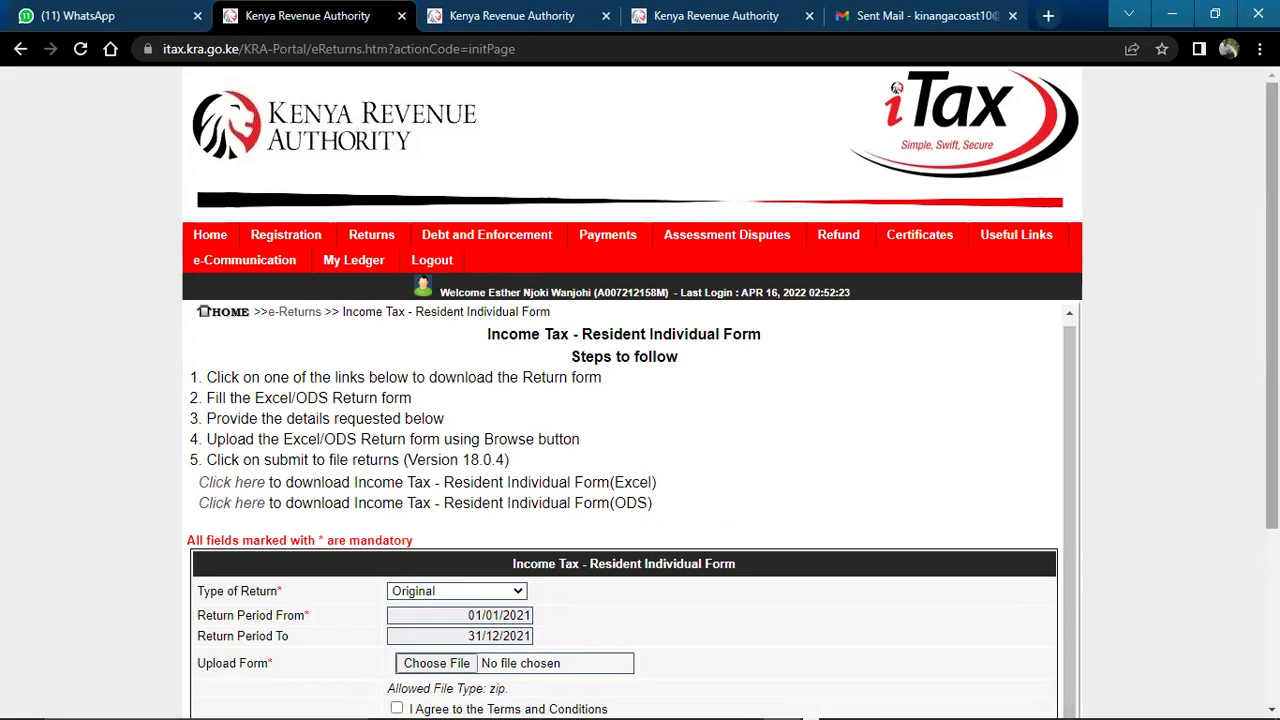
pyautogui.scroll(-2, 897, 88)
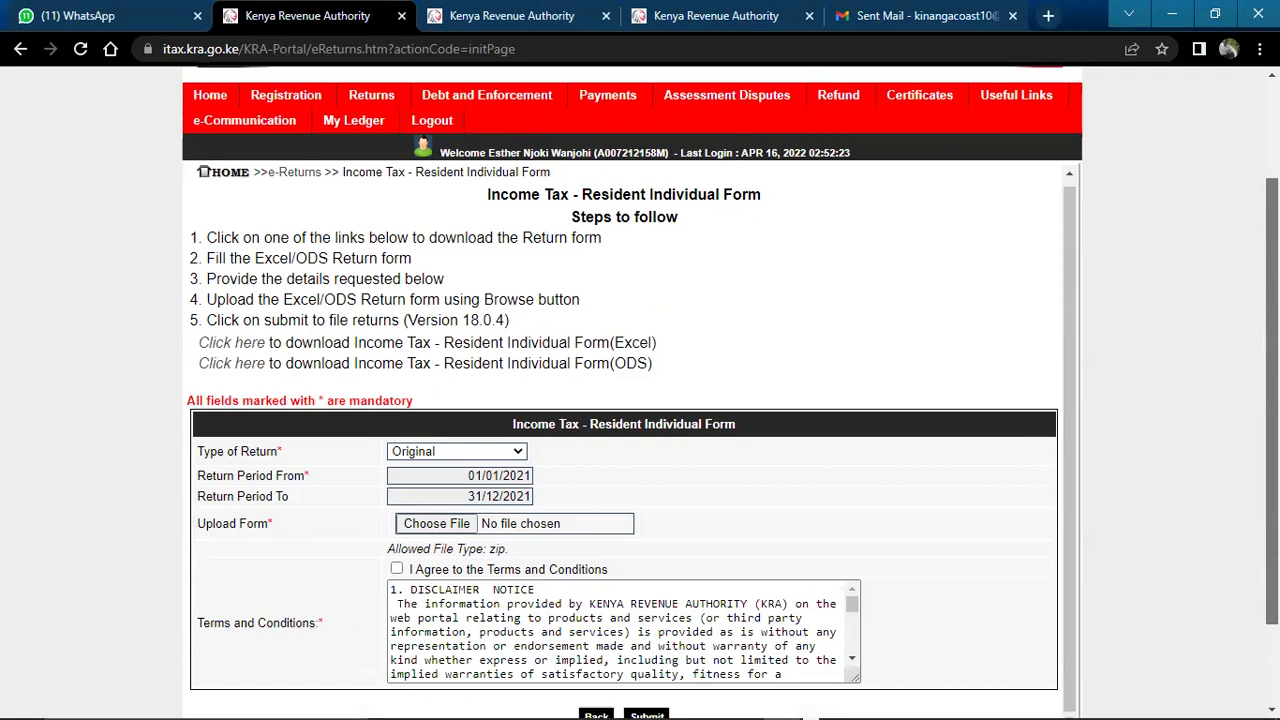
pyautogui.scroll(-1, 630, 400)
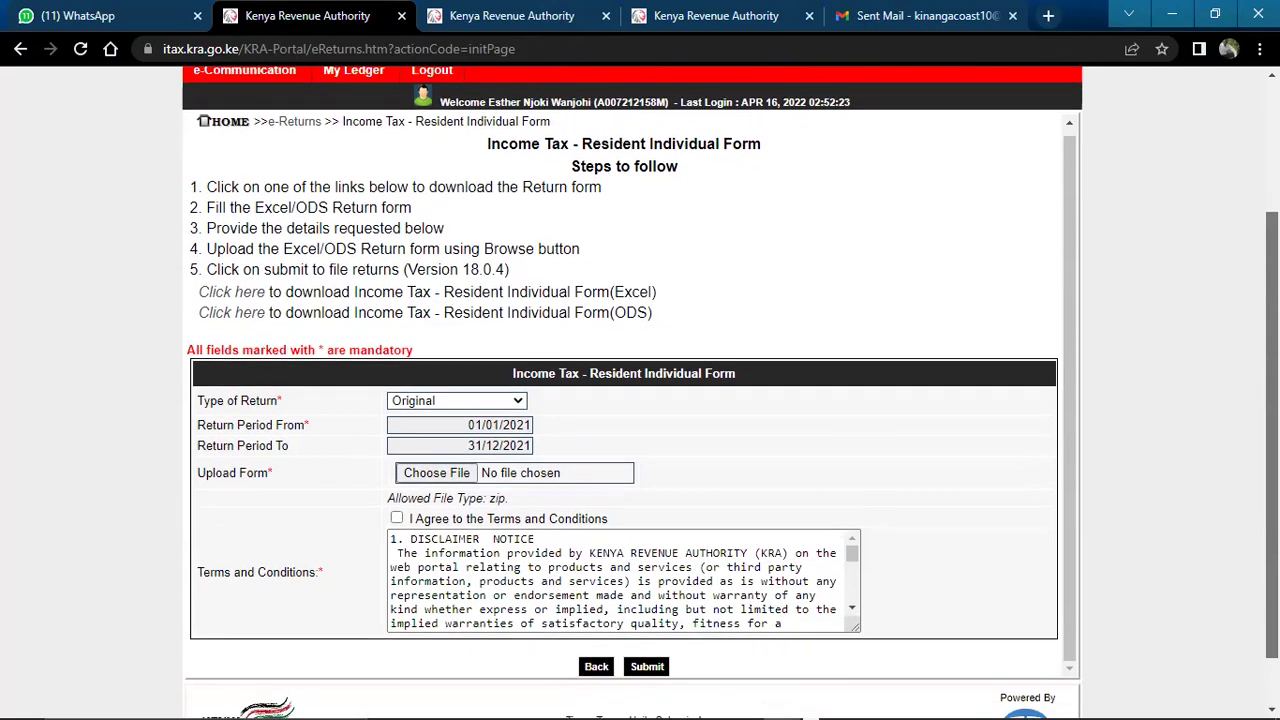
pyautogui.scroll(1, 999, 504)
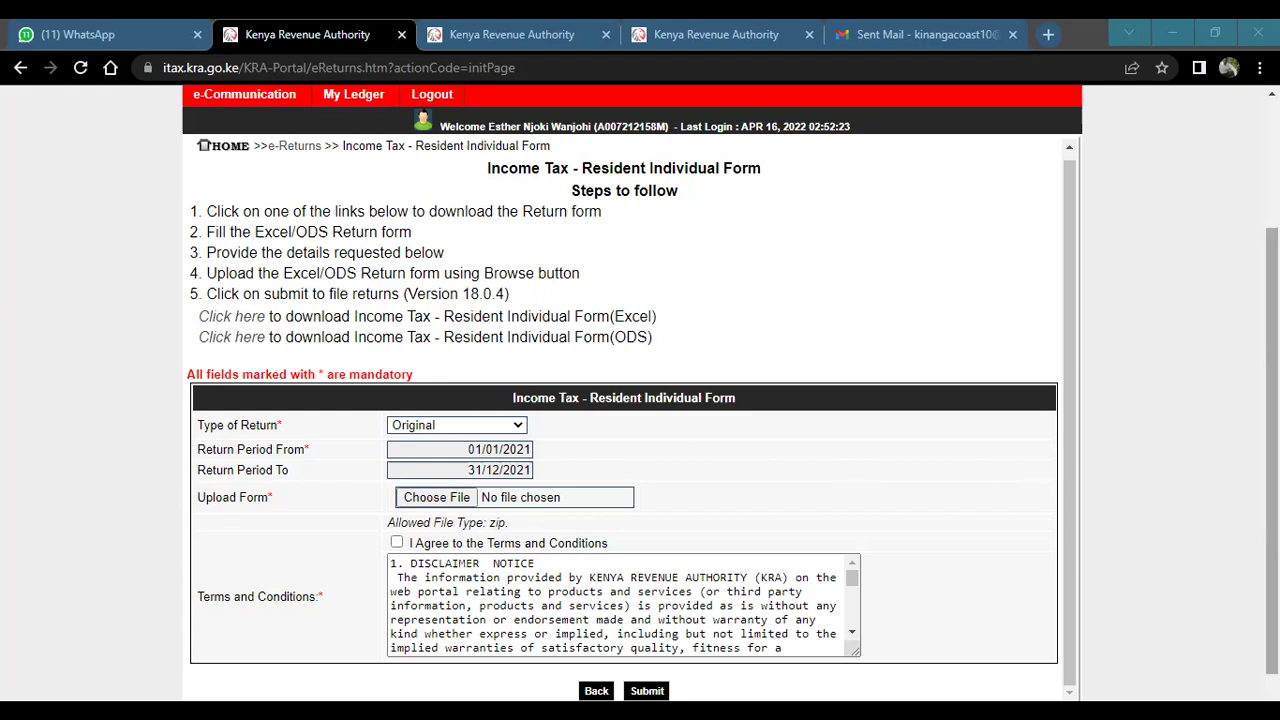
pyautogui.scroll(-1, 1272, 400)
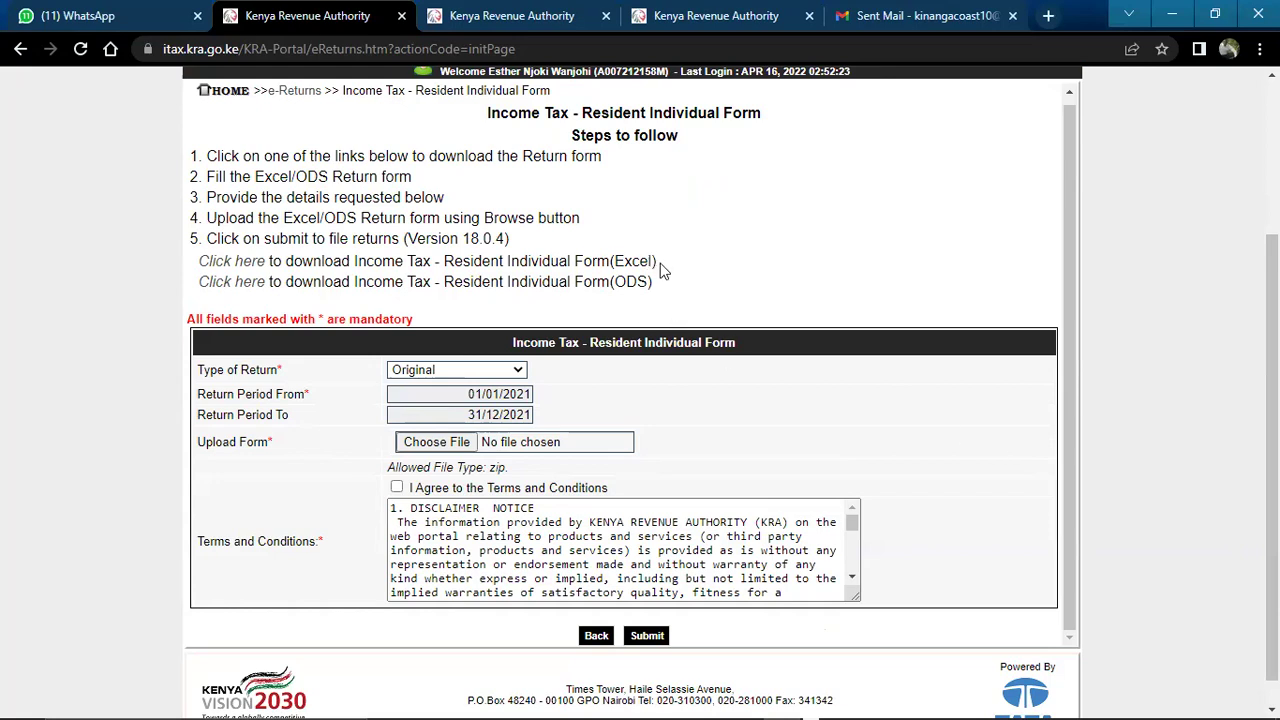
pyautogui.moveTo(654, 260); pyautogui.dragTo(440, 260)
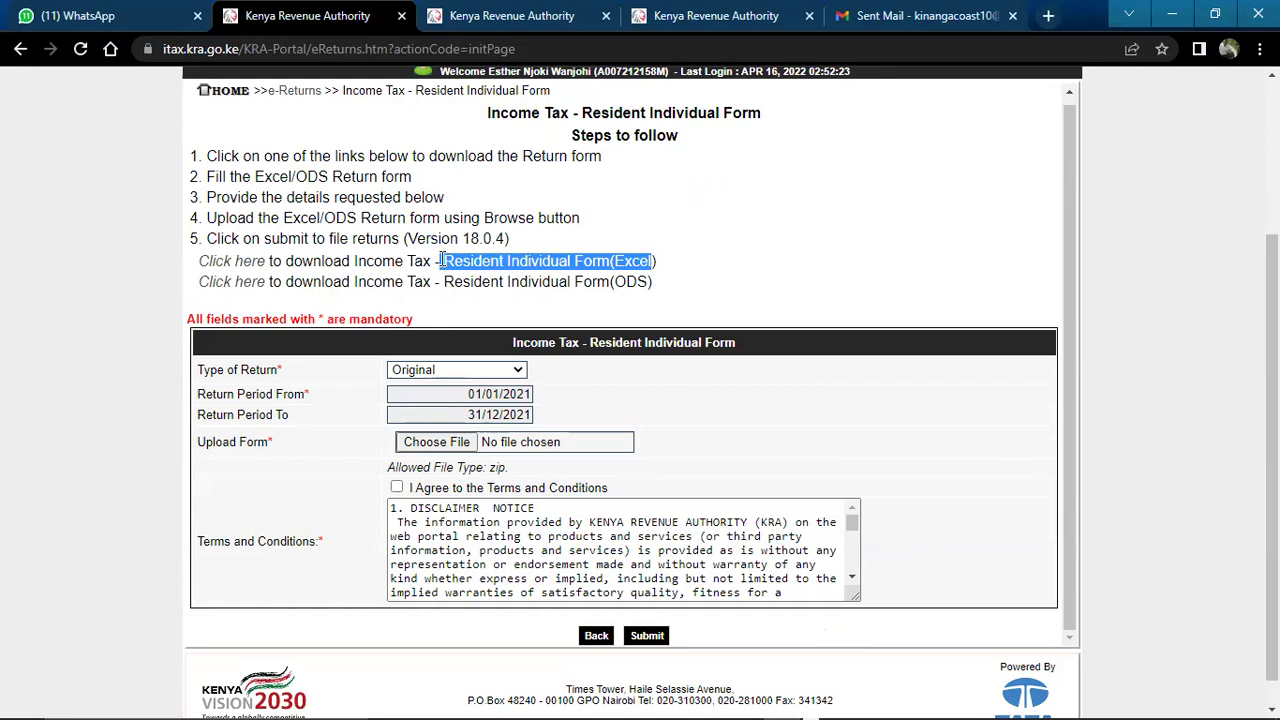
pyautogui.click(654, 283)
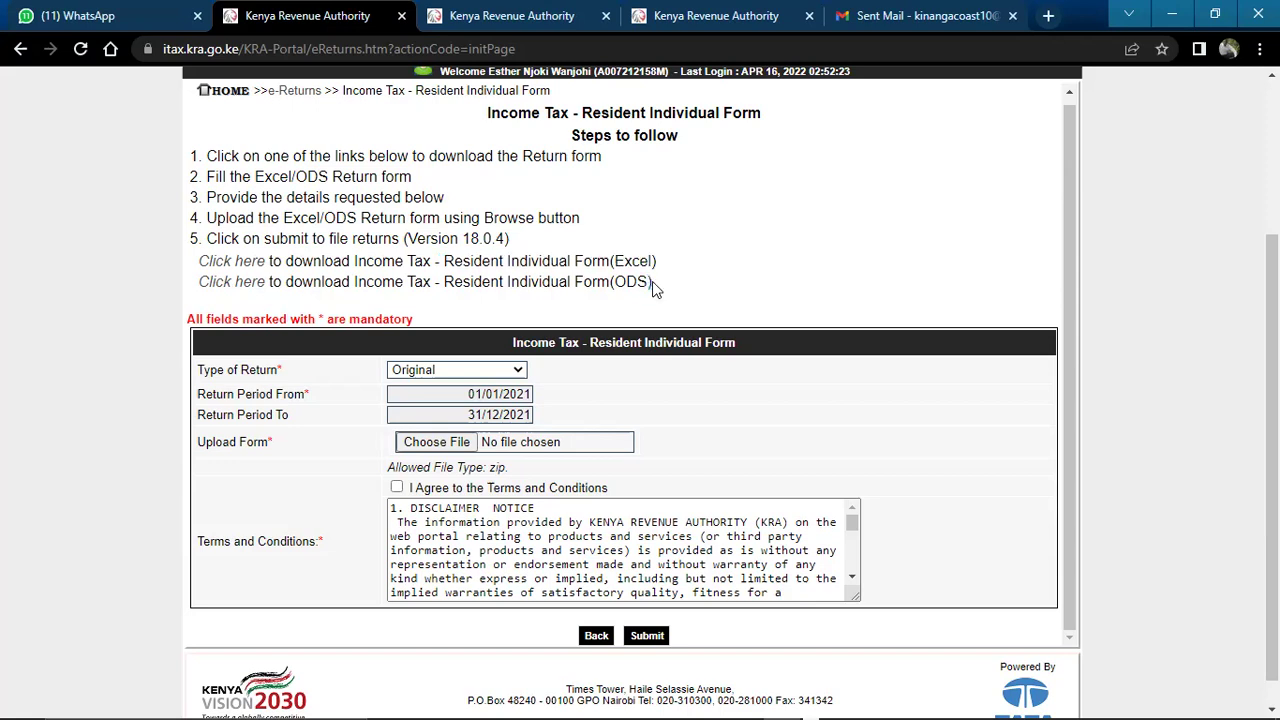
pyautogui.moveTo(652, 281); pyautogui.dragTo(452, 266)
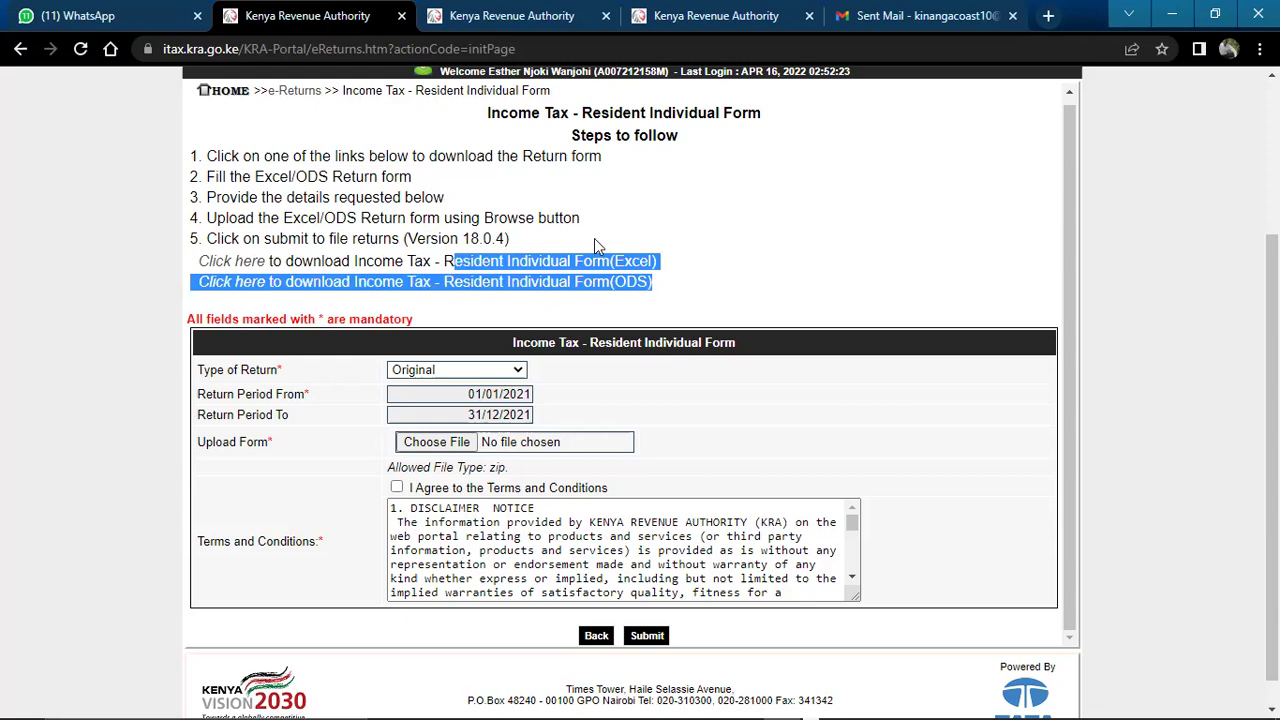
pyautogui.click(671, 222)
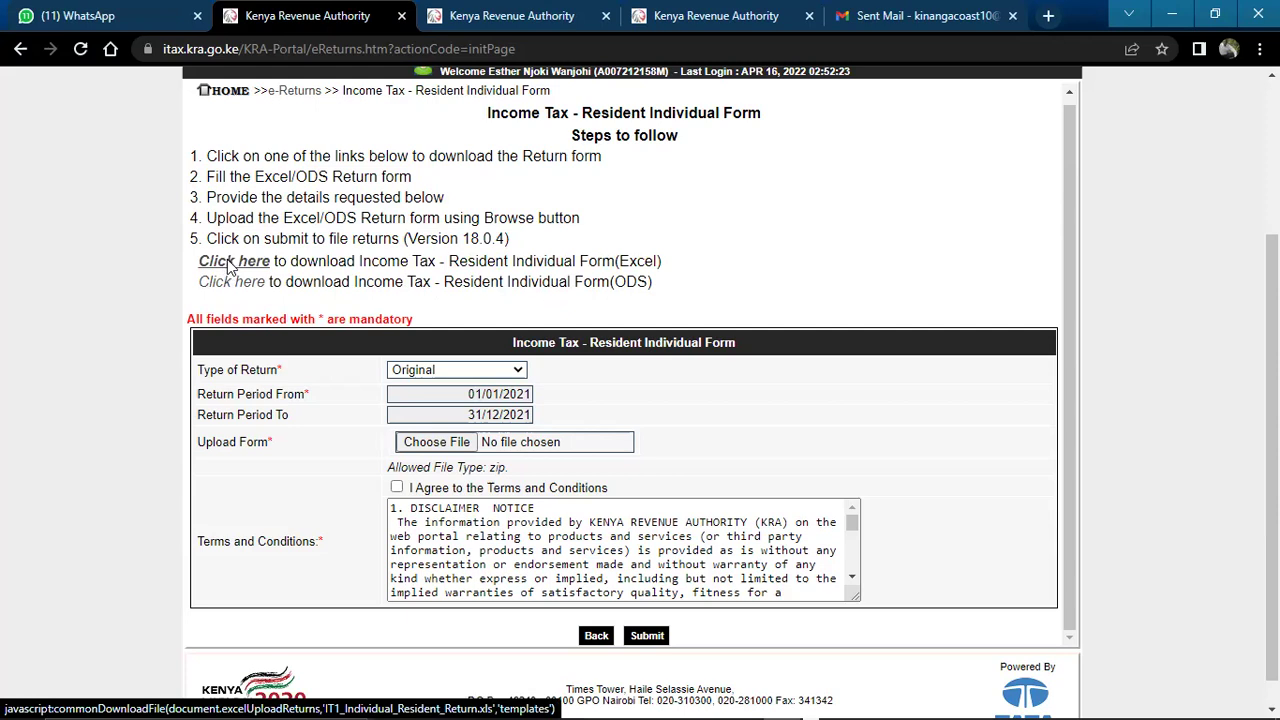
# Download the Excel IT1 resident individual return template zip and open it
pyautogui.click(228, 263)
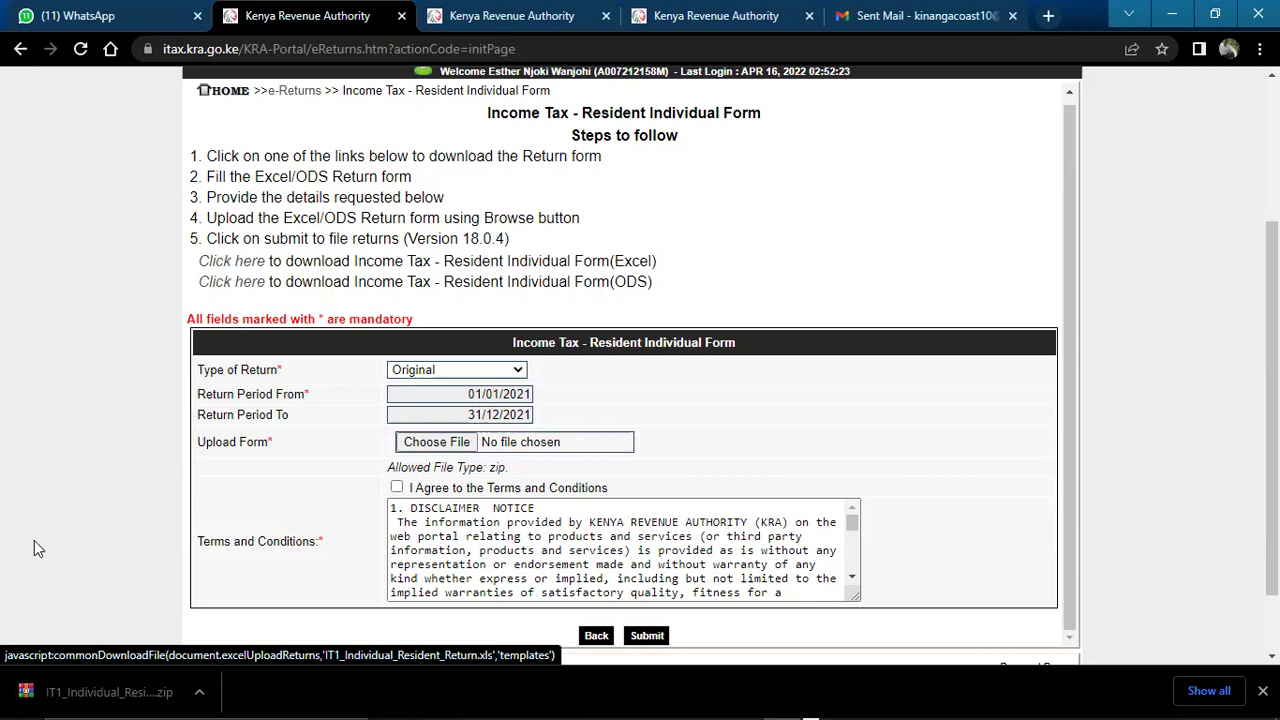
pyautogui.click(100, 693)
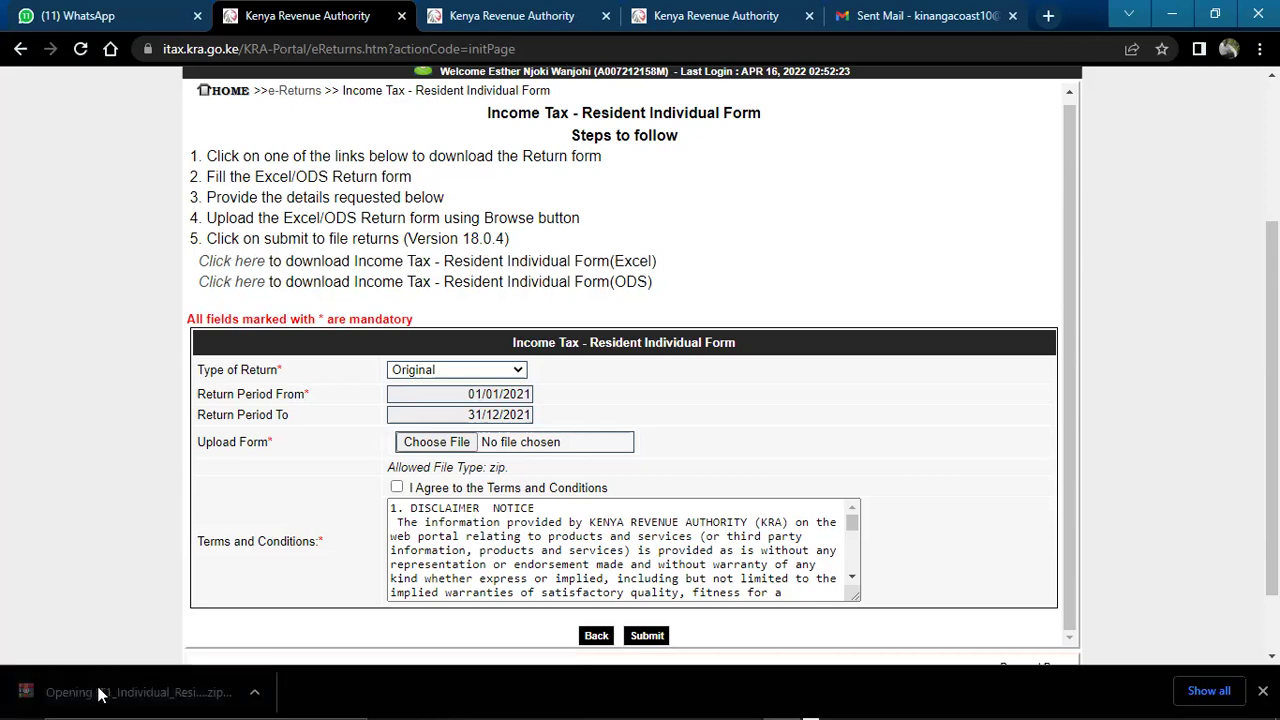
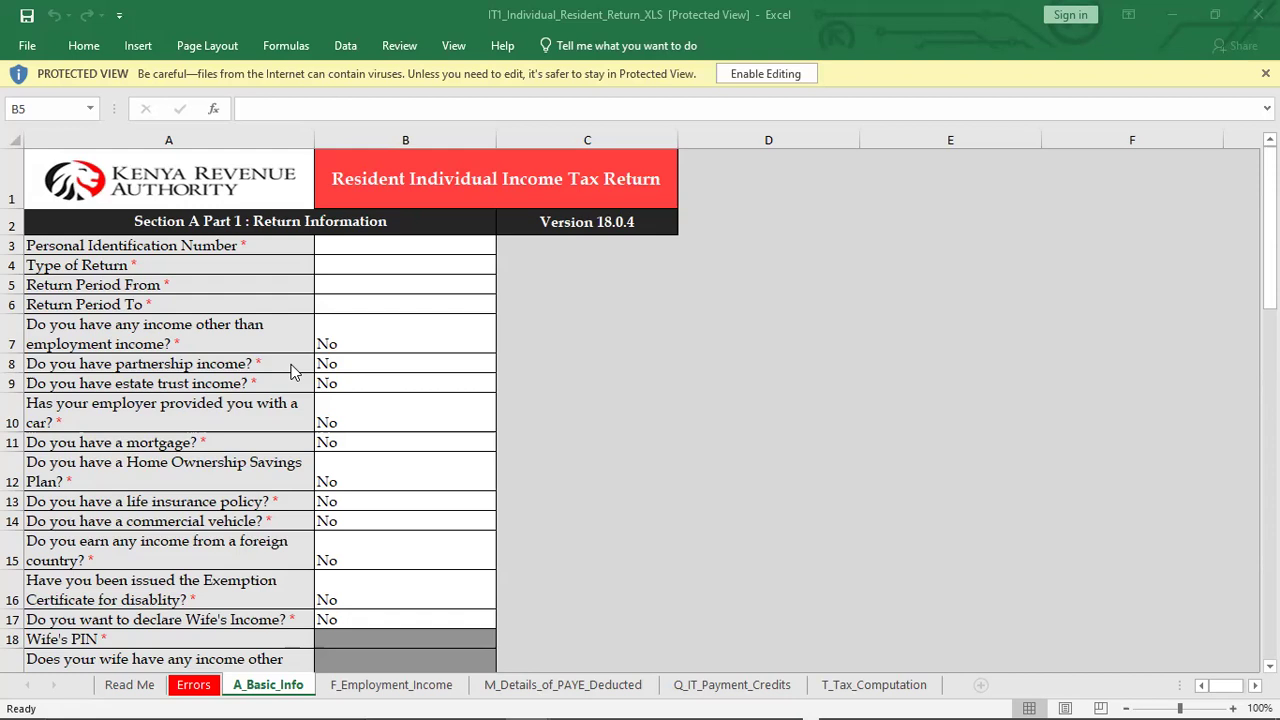
# Enable editing on the IT1 workbook and dismiss the cut-and-paste warning and VBA run-time error
pyautogui.click(765, 80)
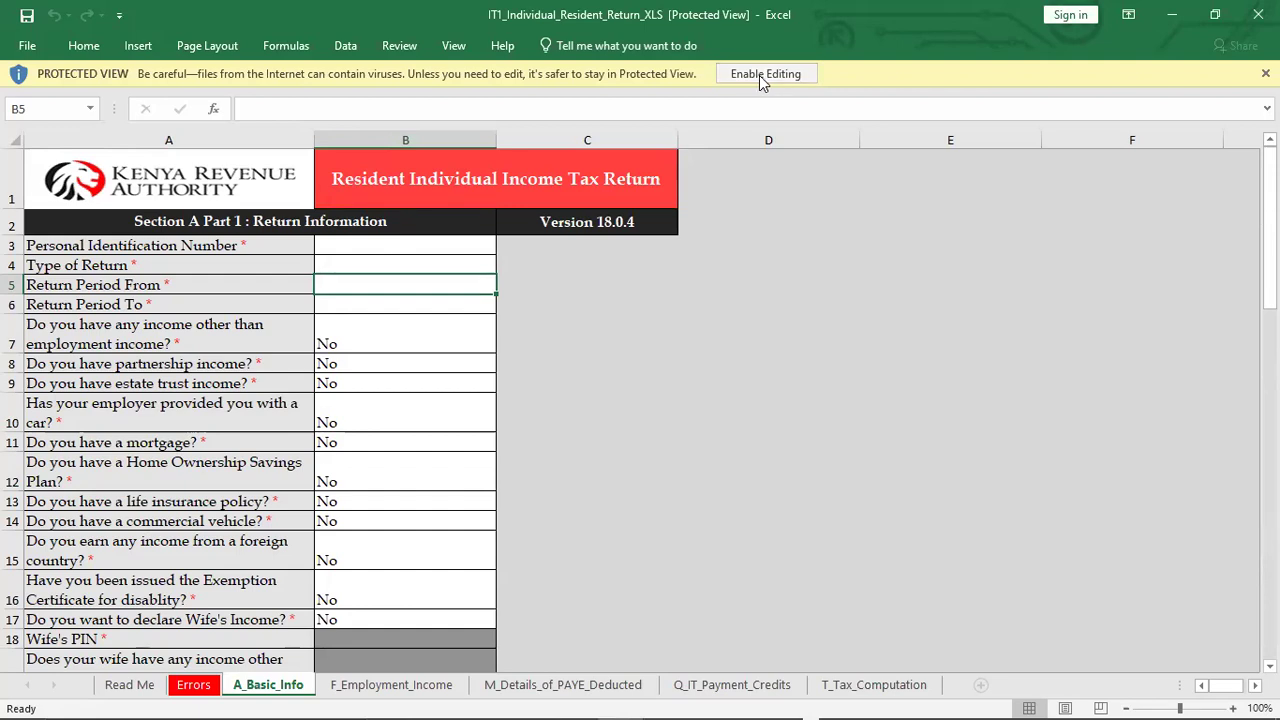
pyautogui.click(760, 74)
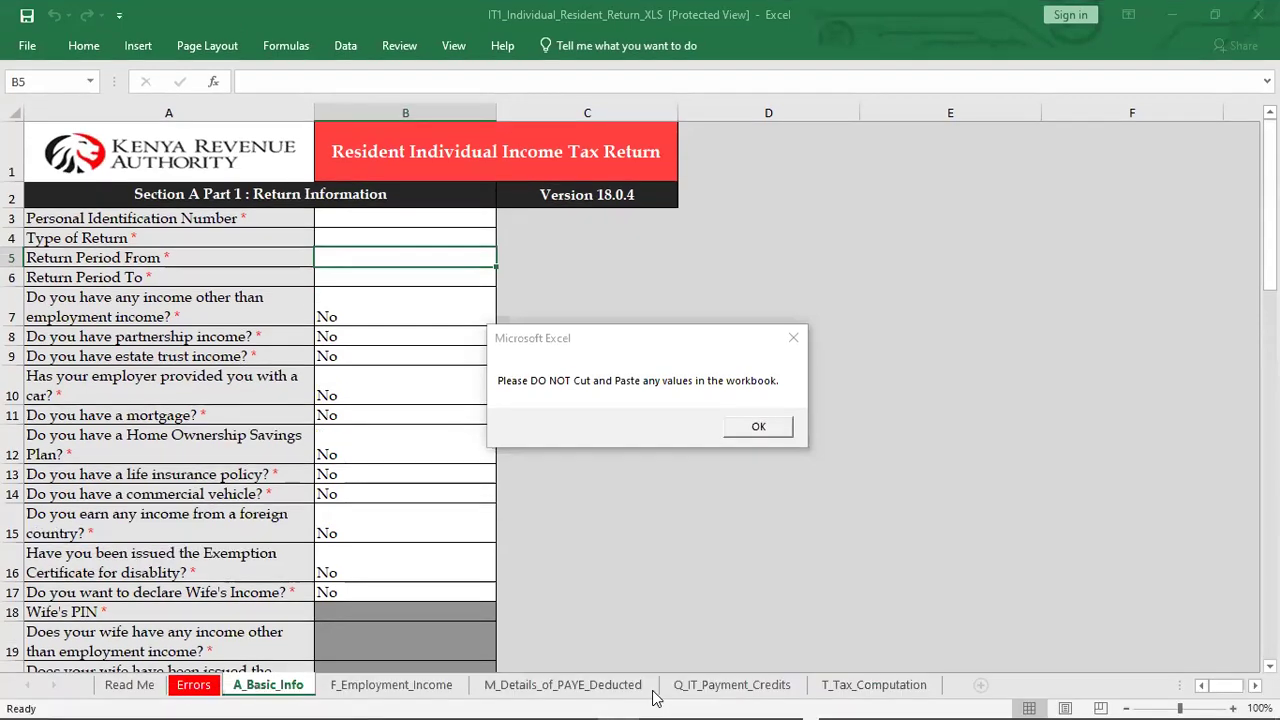
pyautogui.click(684, 435)
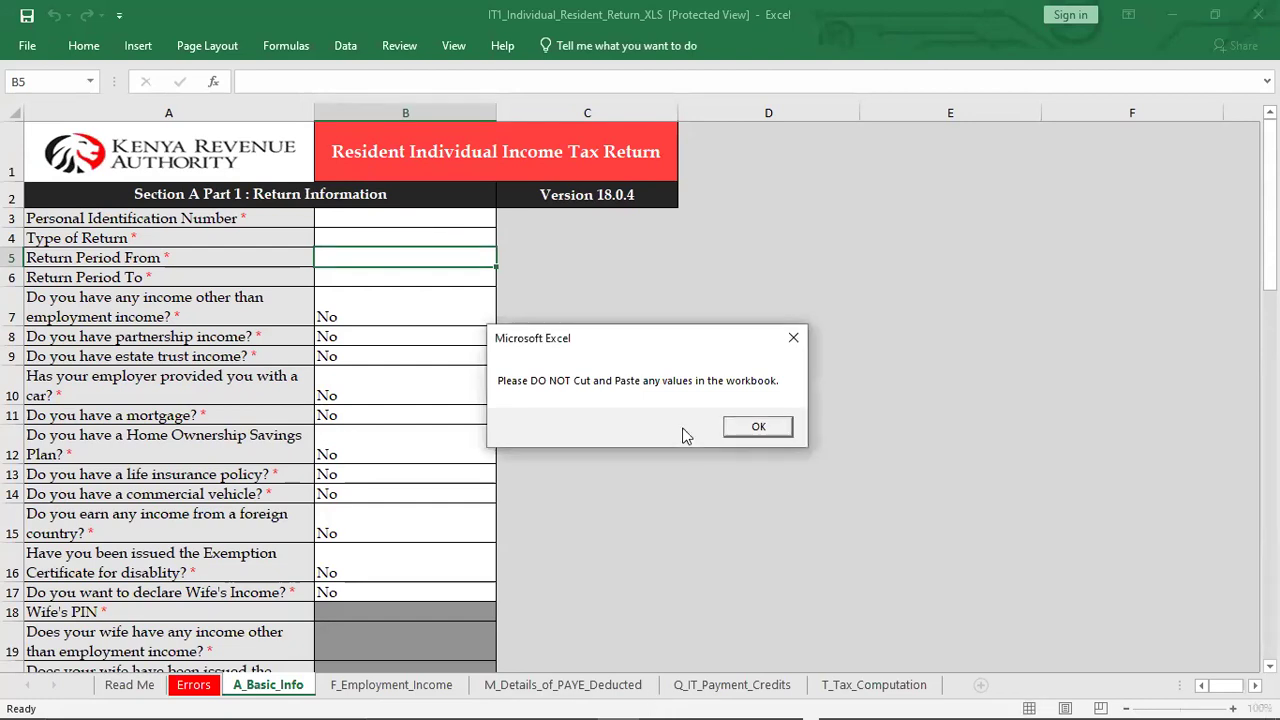
pyautogui.click(793, 343)
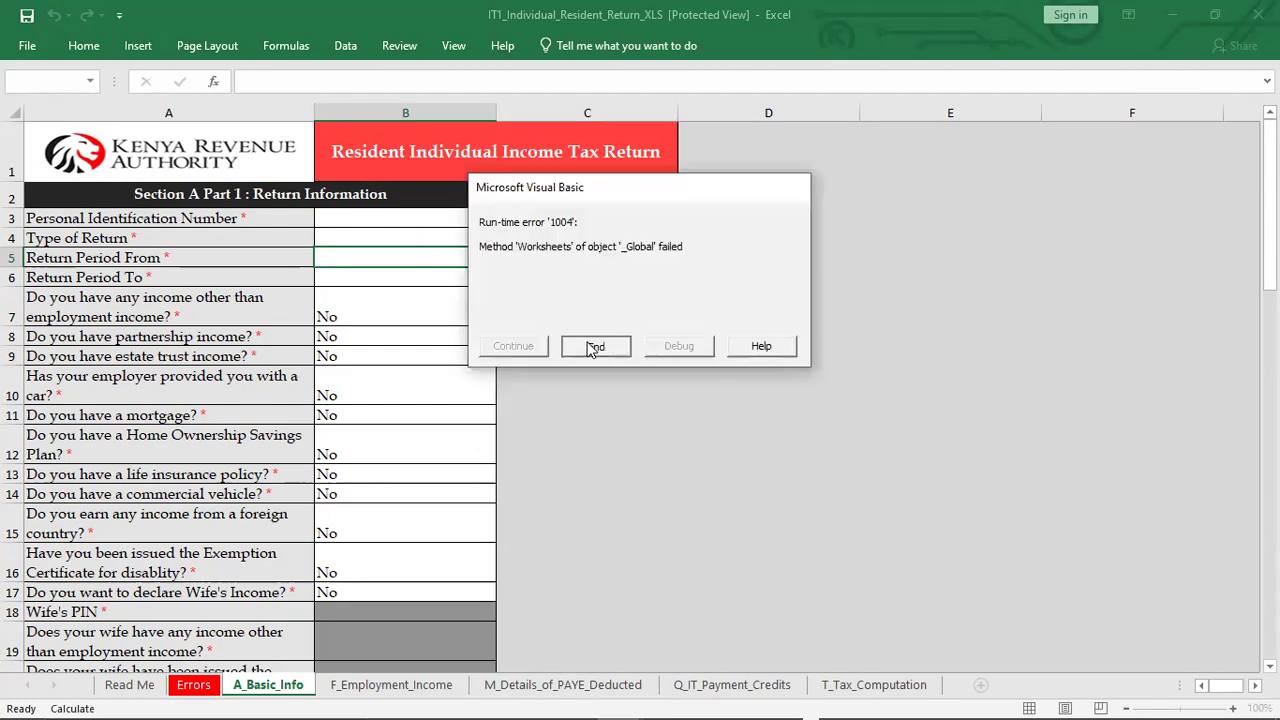
pyautogui.click(595, 346)
pyautogui.click(270, 686)
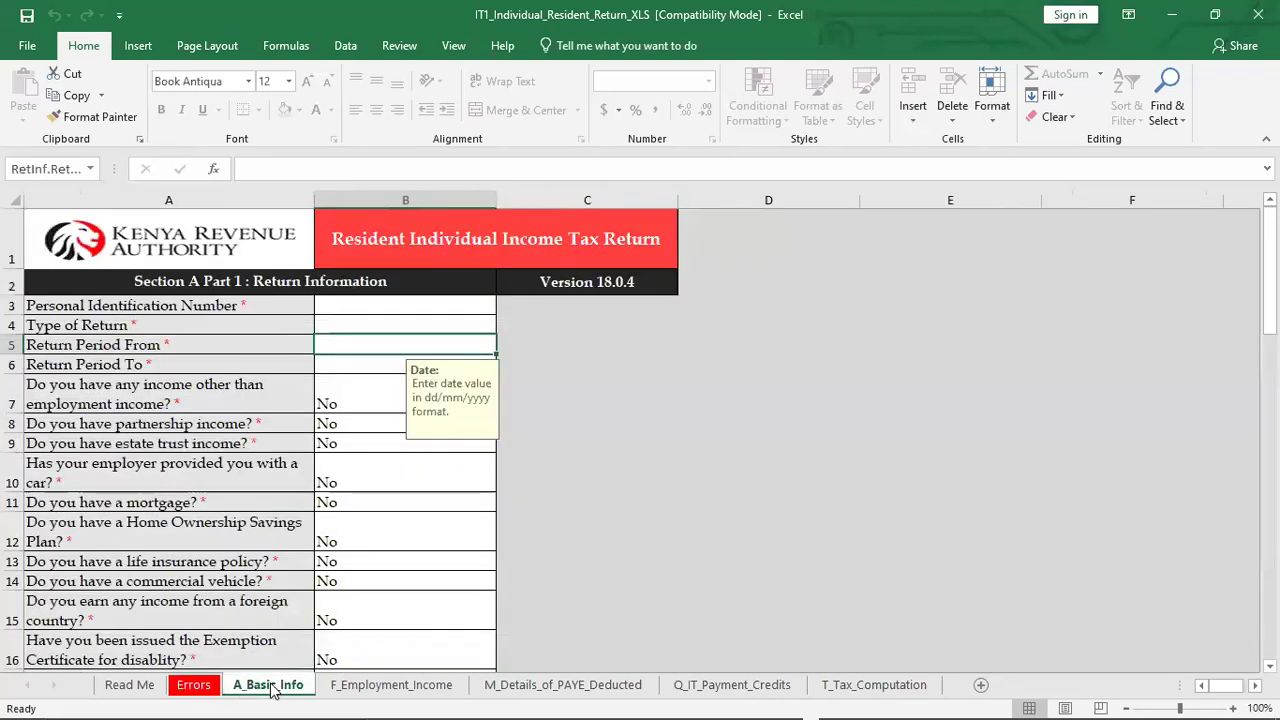
# Enter the taxpayer's 11-character PIN in cell B3 of A_Basic_Info
pyautogui.click(344, 305)
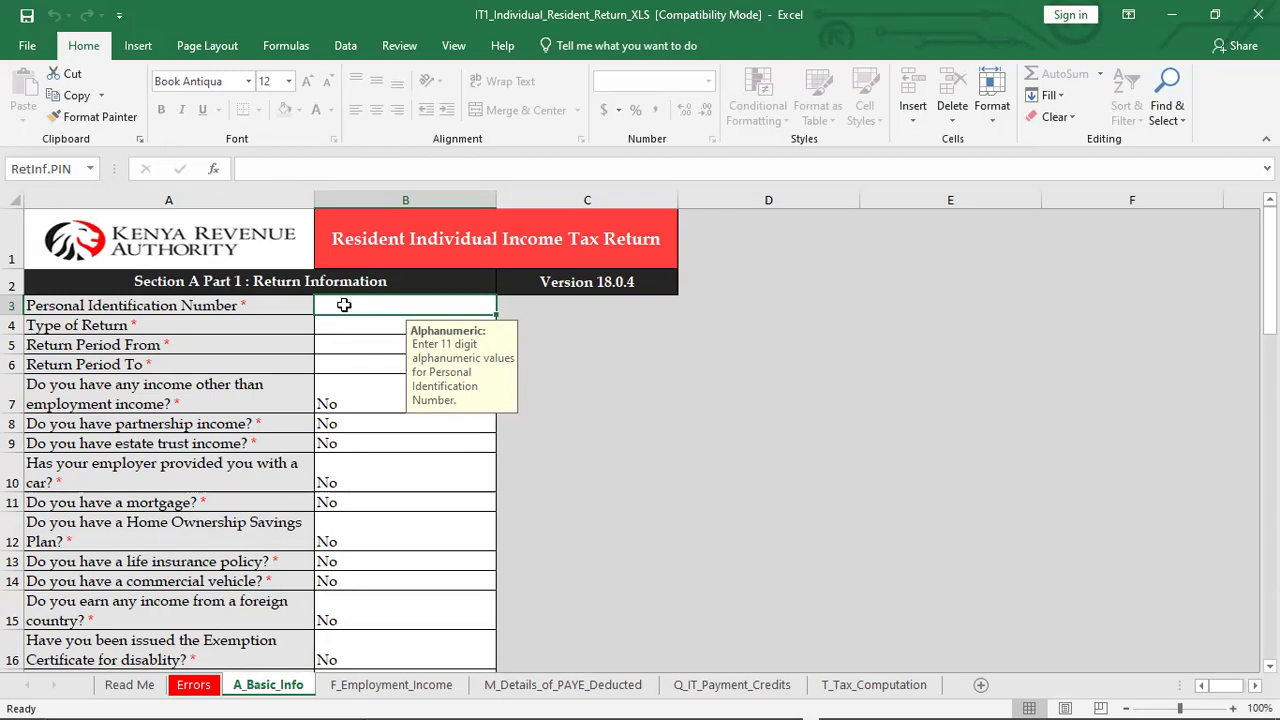
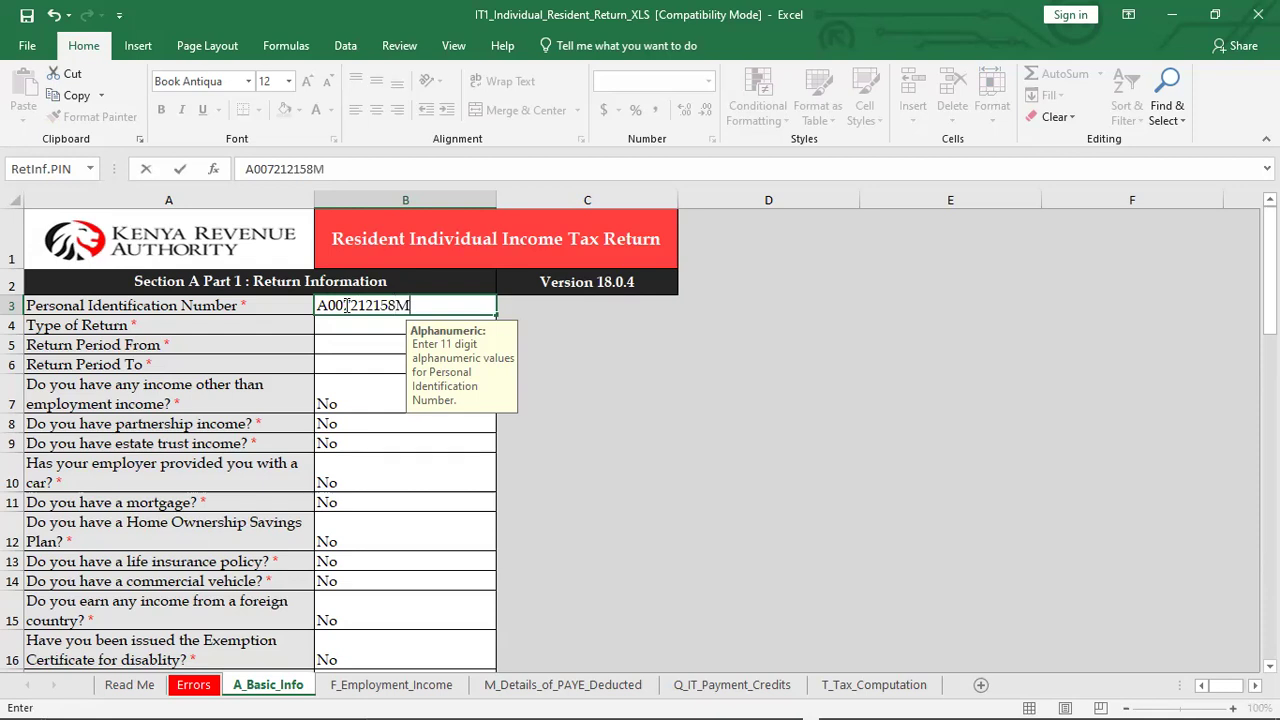
pyautogui.click(577, 380)
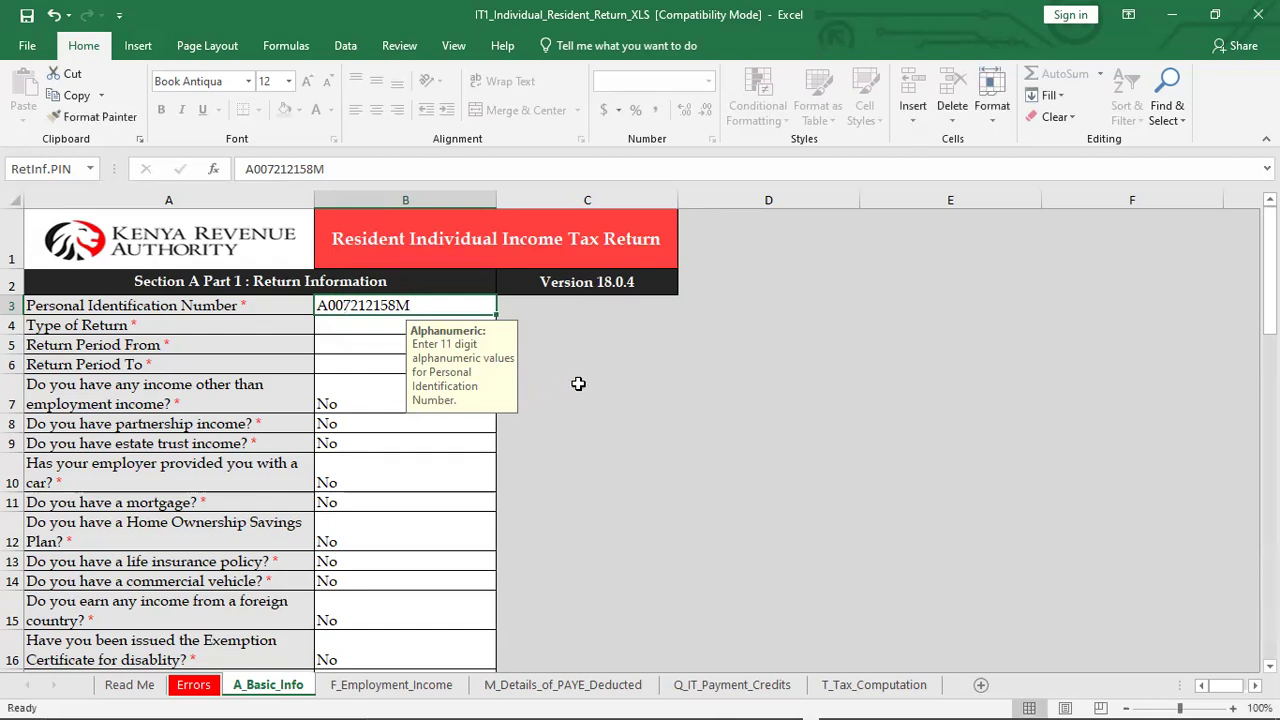
# Choose Original from the Type of Return dropdown in cell B4
pyautogui.click(366, 328)
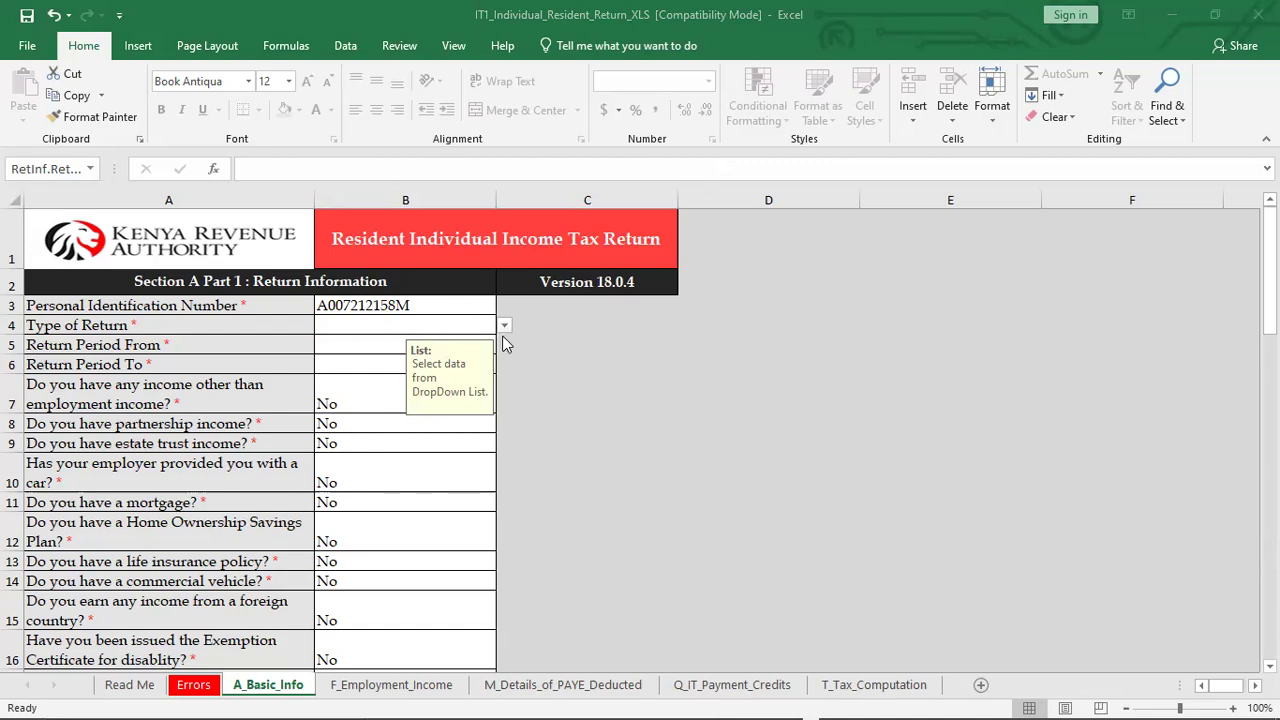
pyautogui.click(503, 331)
pyautogui.click(503, 331)
pyautogui.click(503, 331)
pyautogui.click(503, 331)
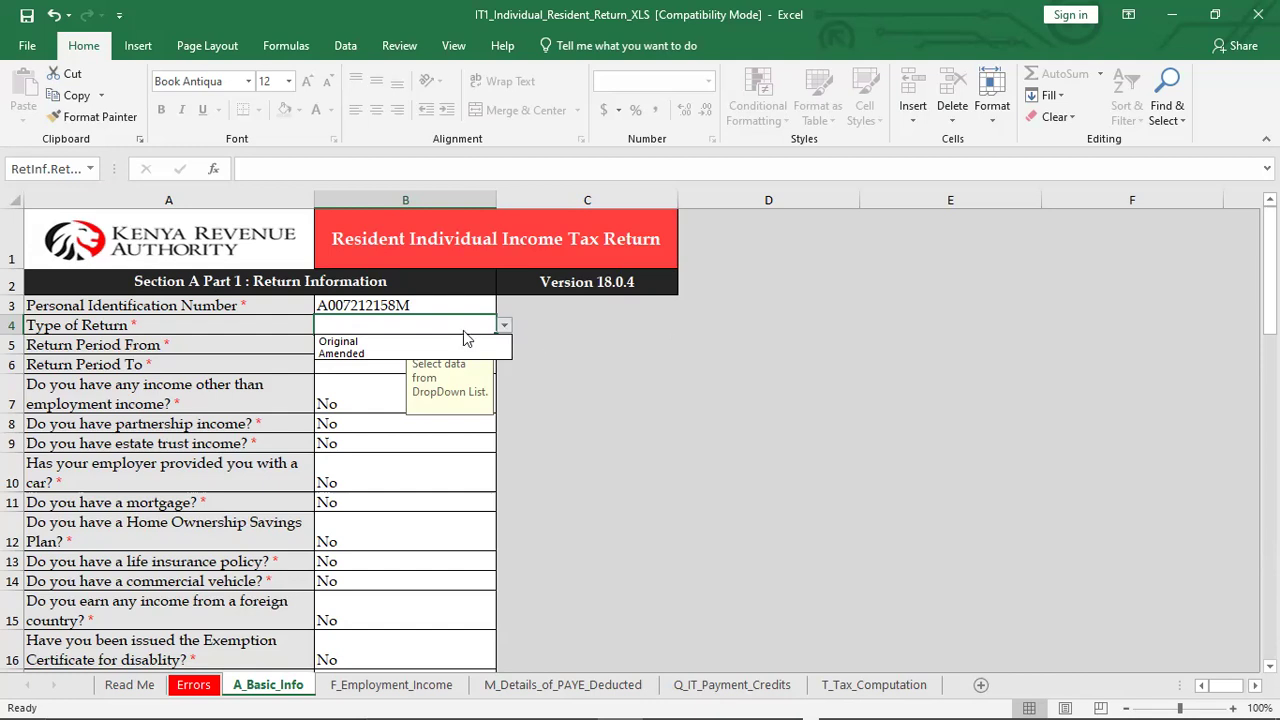
pyautogui.click(338, 343)
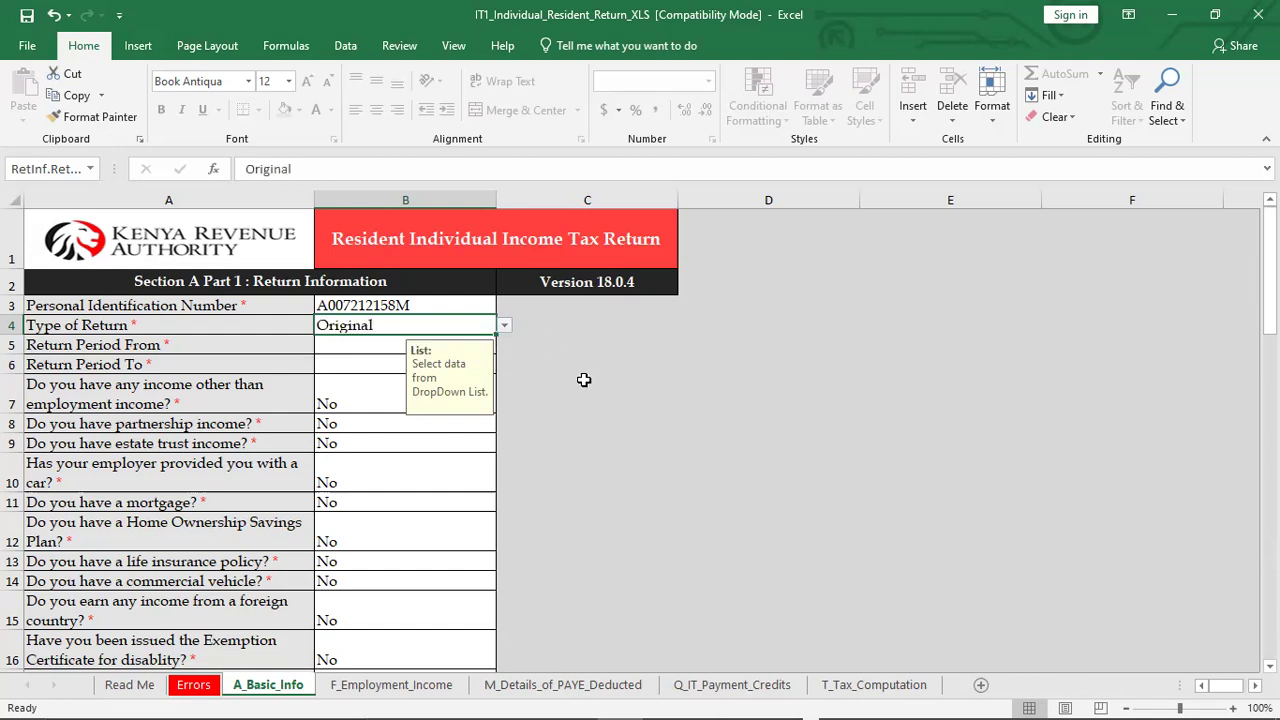
pyautogui.click(360, 342)
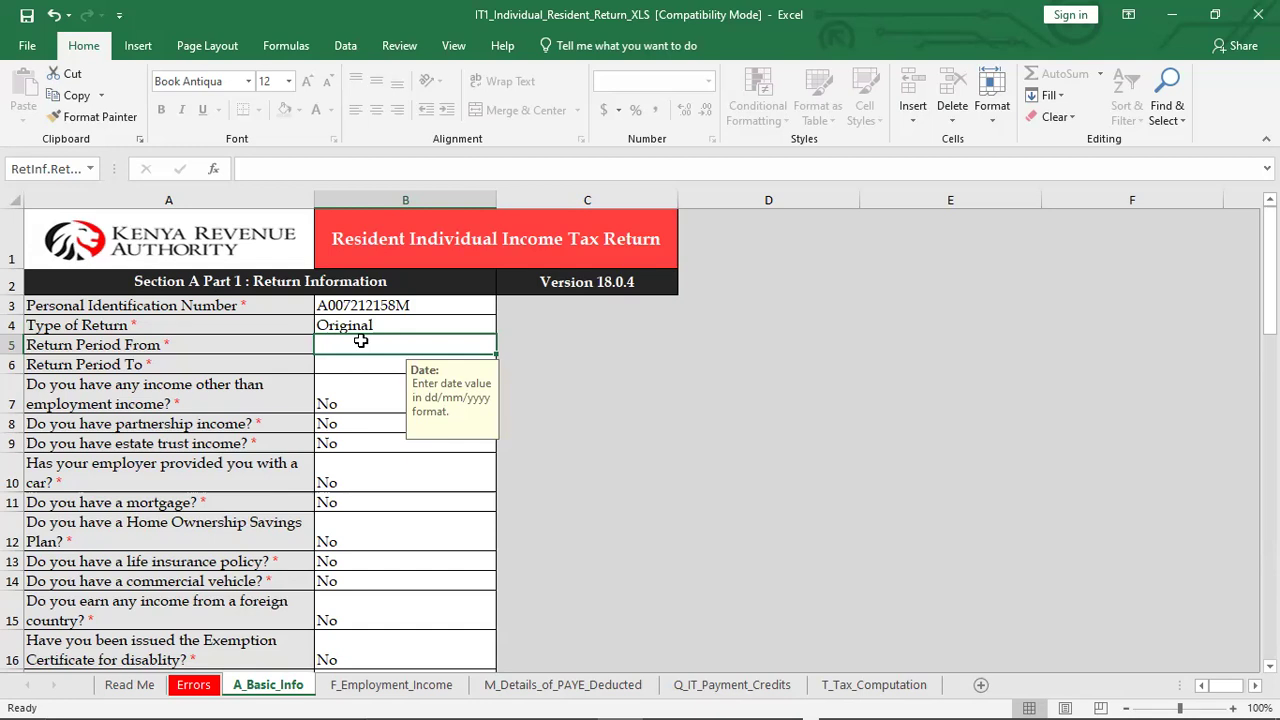
# Enter 01/10/2021 as Return Period From and 31/12/2021 as Return Period To
pyautogui.write('01')
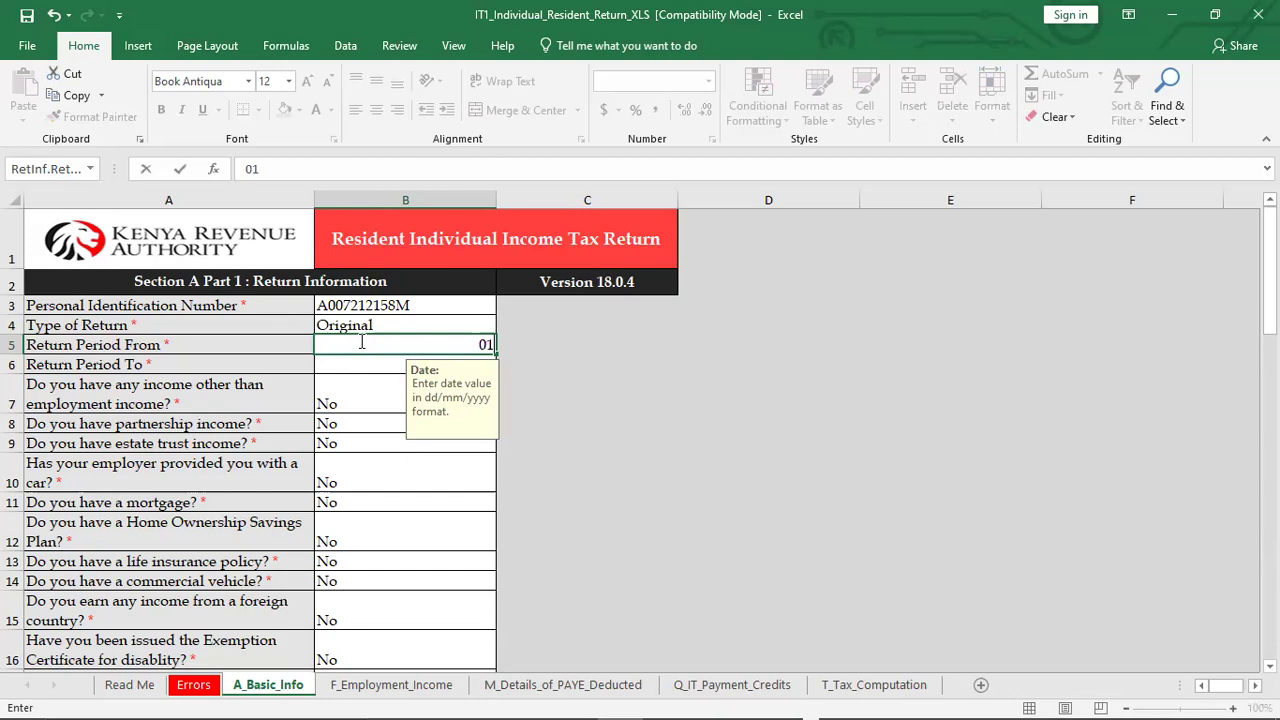
pyautogui.write('/10/2021')
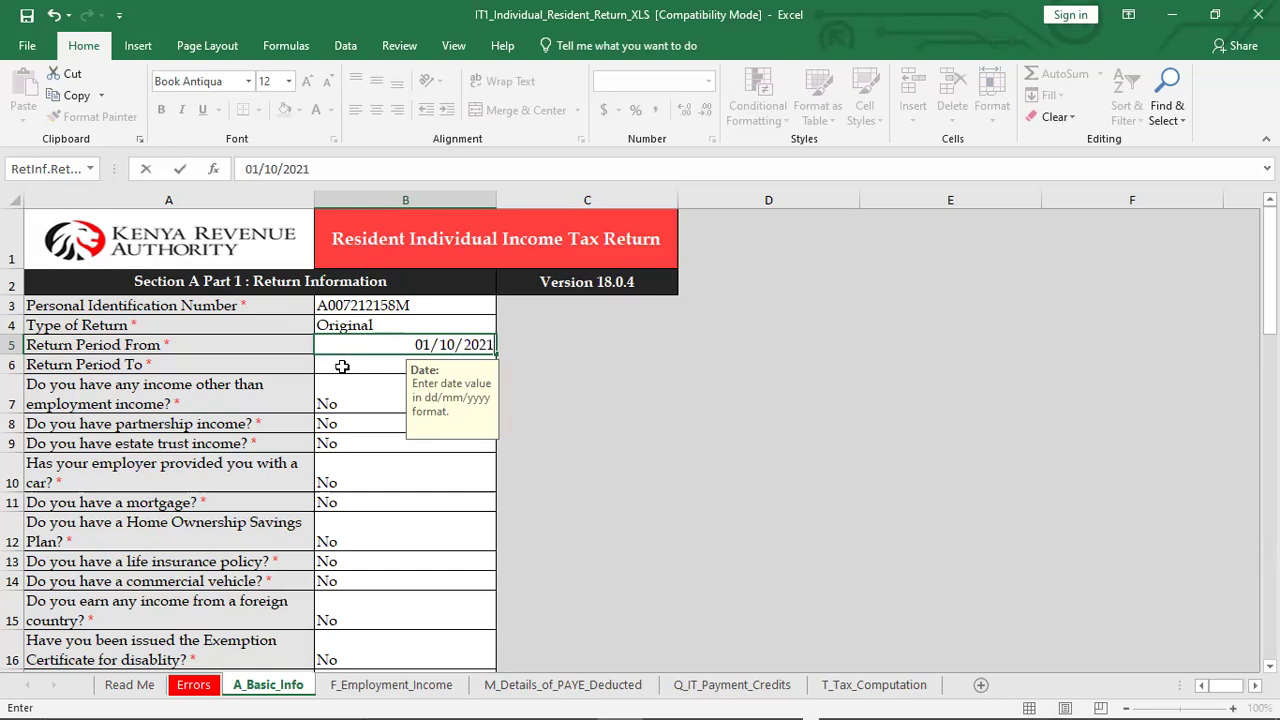
pyautogui.click(342, 366)
pyautogui.write('31')
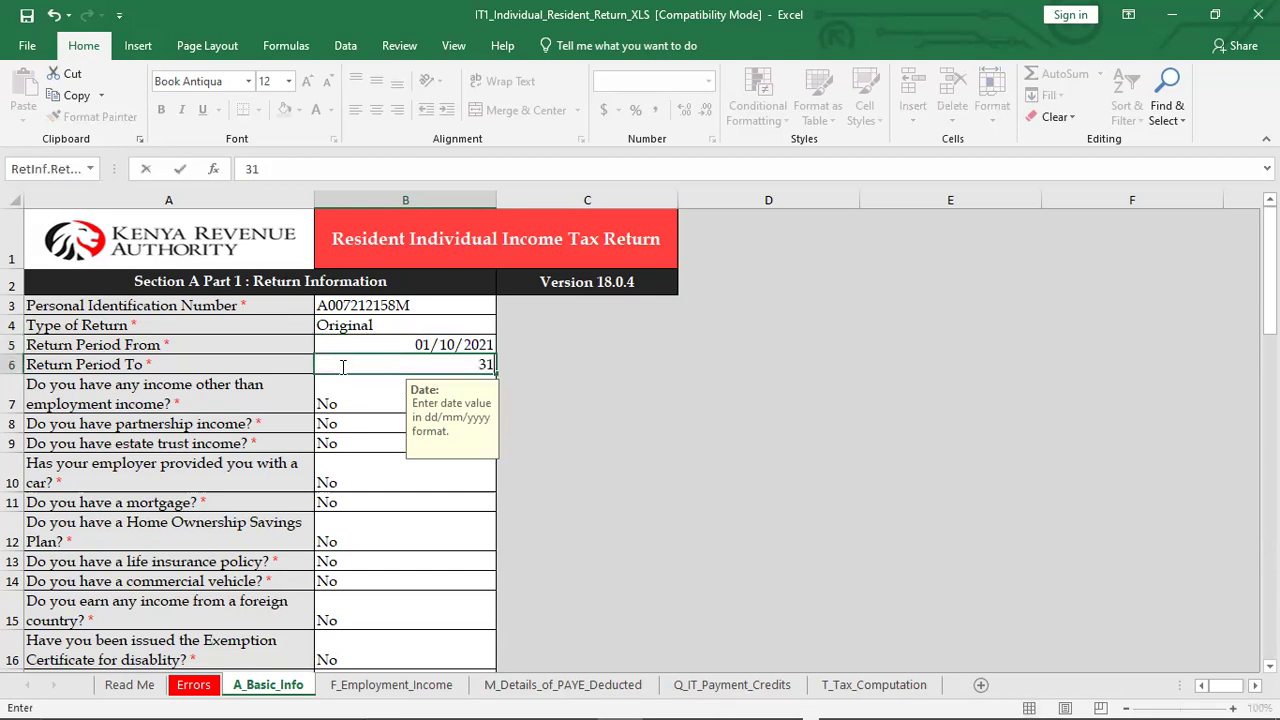
pyautogui.write('/12/2021')
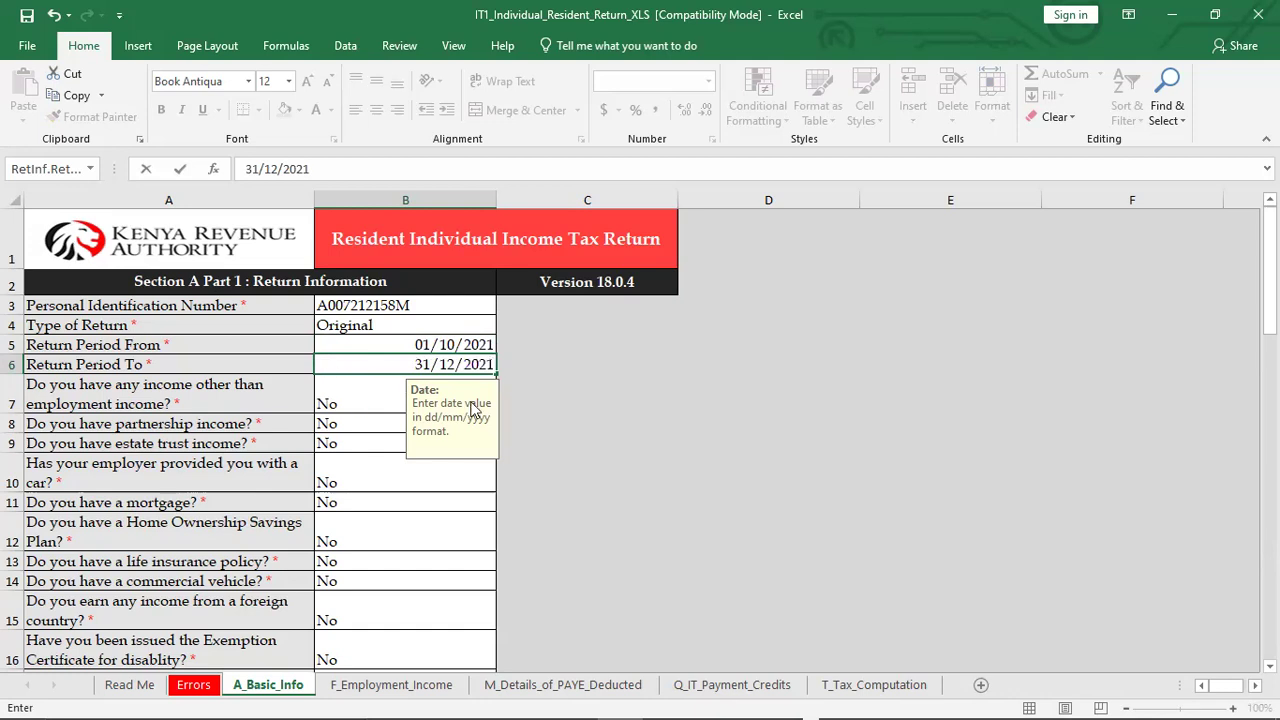
pyautogui.click(561, 387)
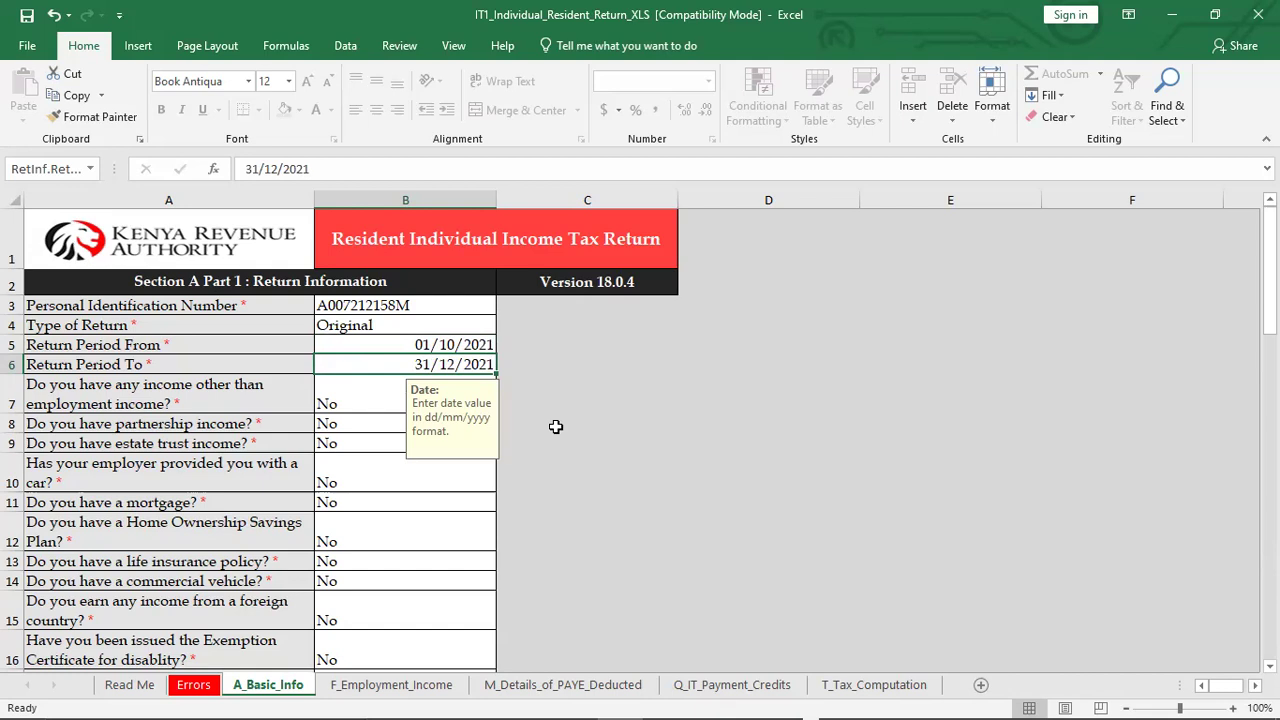
# Correct the Return Period From date in B5 to 01/01/2021
pyautogui.click(455, 345)
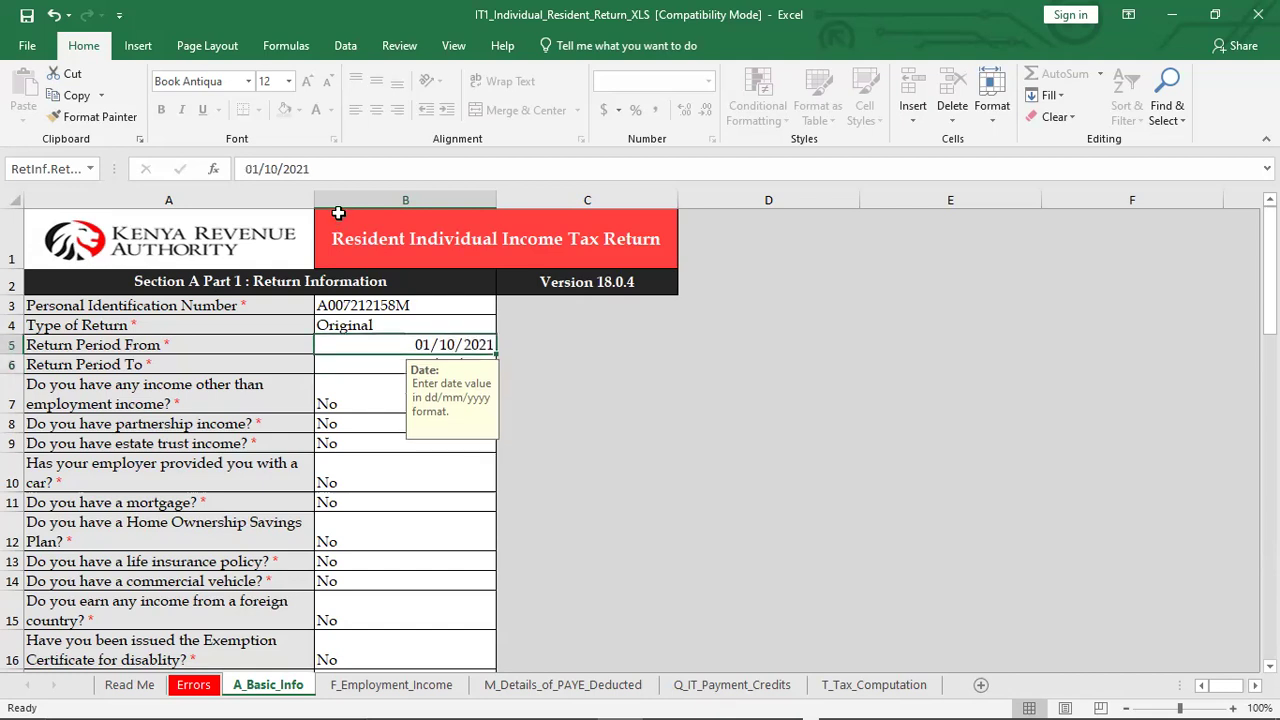
pyautogui.click(278, 169)
pyautogui.press('BackSpace')
pyautogui.press('BackSpace')
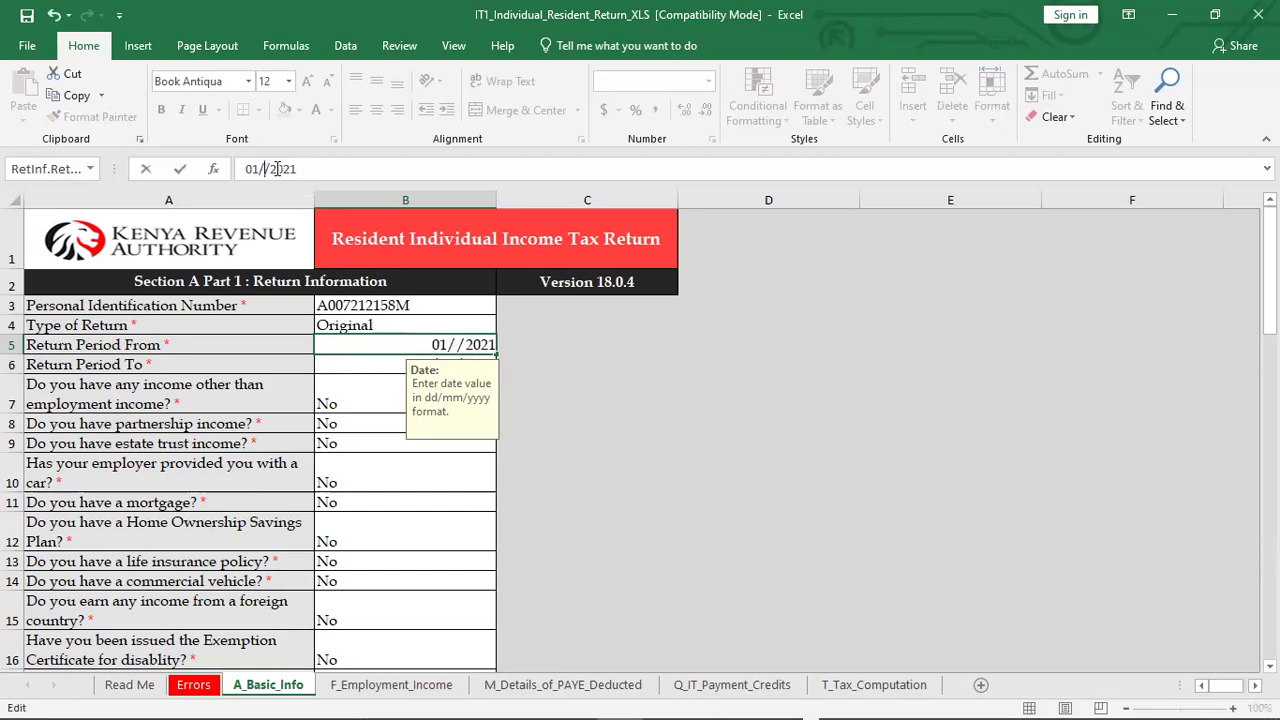
pyautogui.write('01')
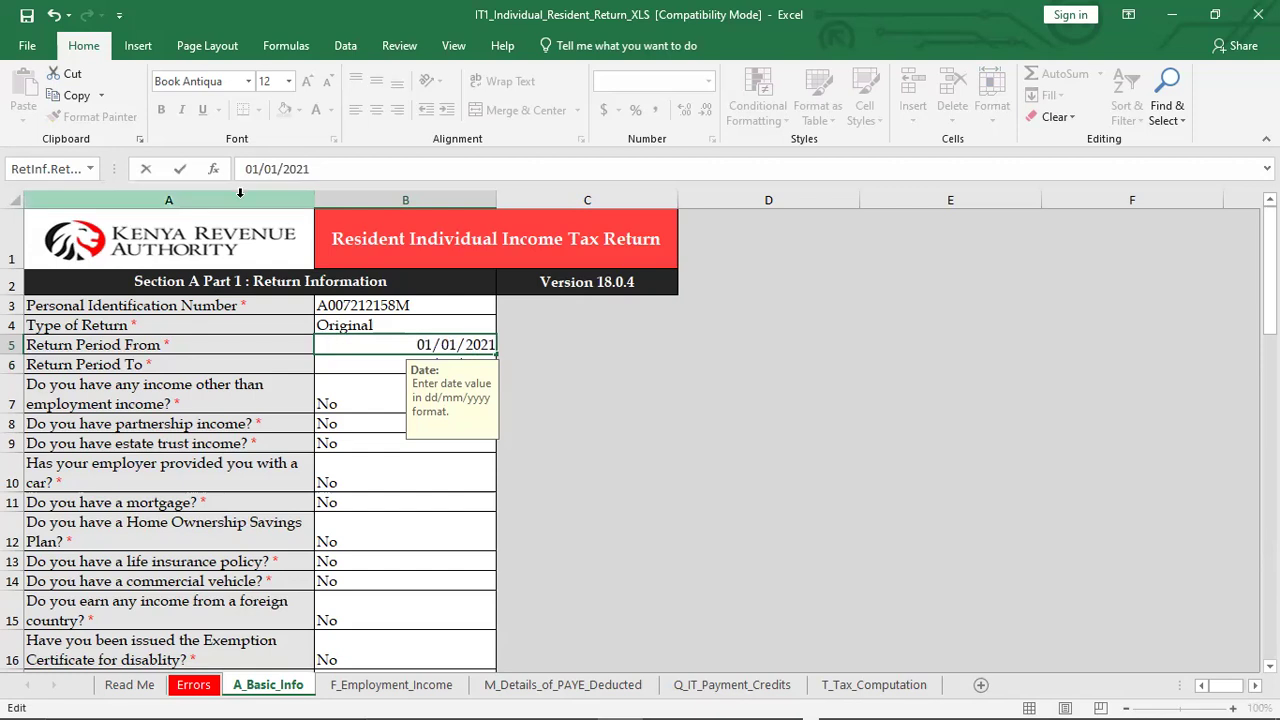
pyautogui.click(333, 362)
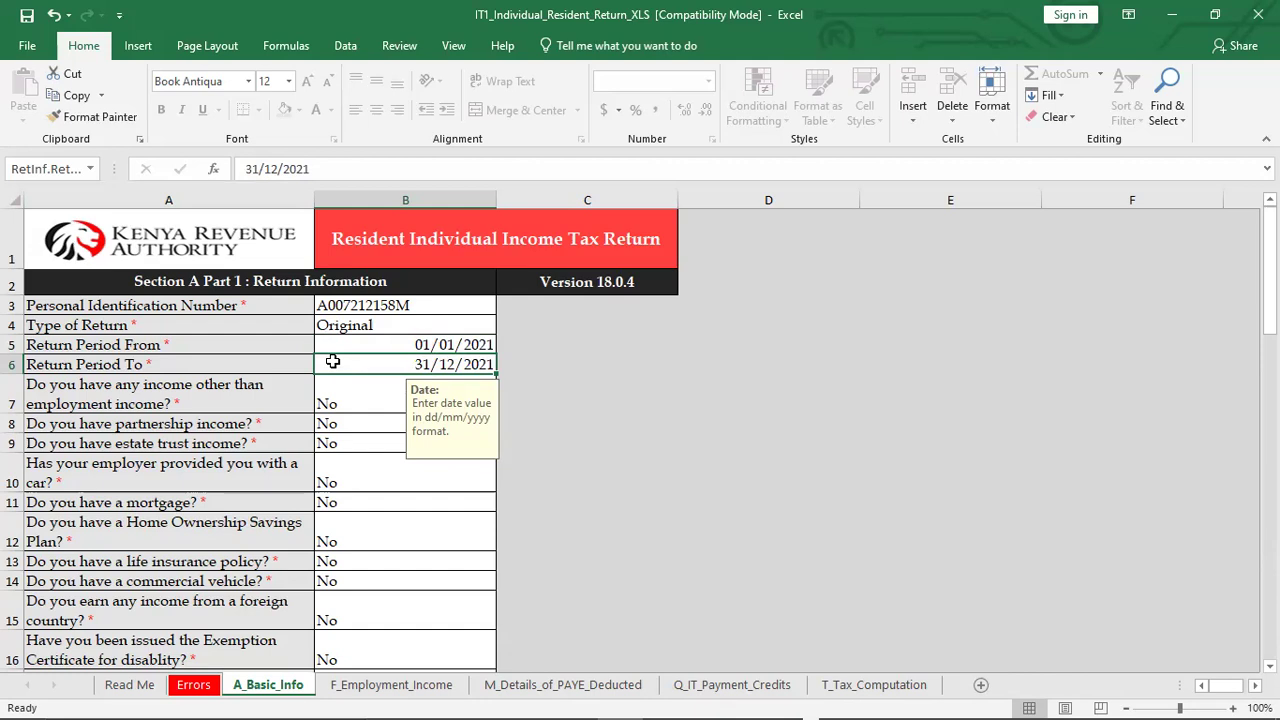
# Set the other-income question to No and revisit the A_Basic_Info sheet to review answers
pyautogui.click(335, 402)
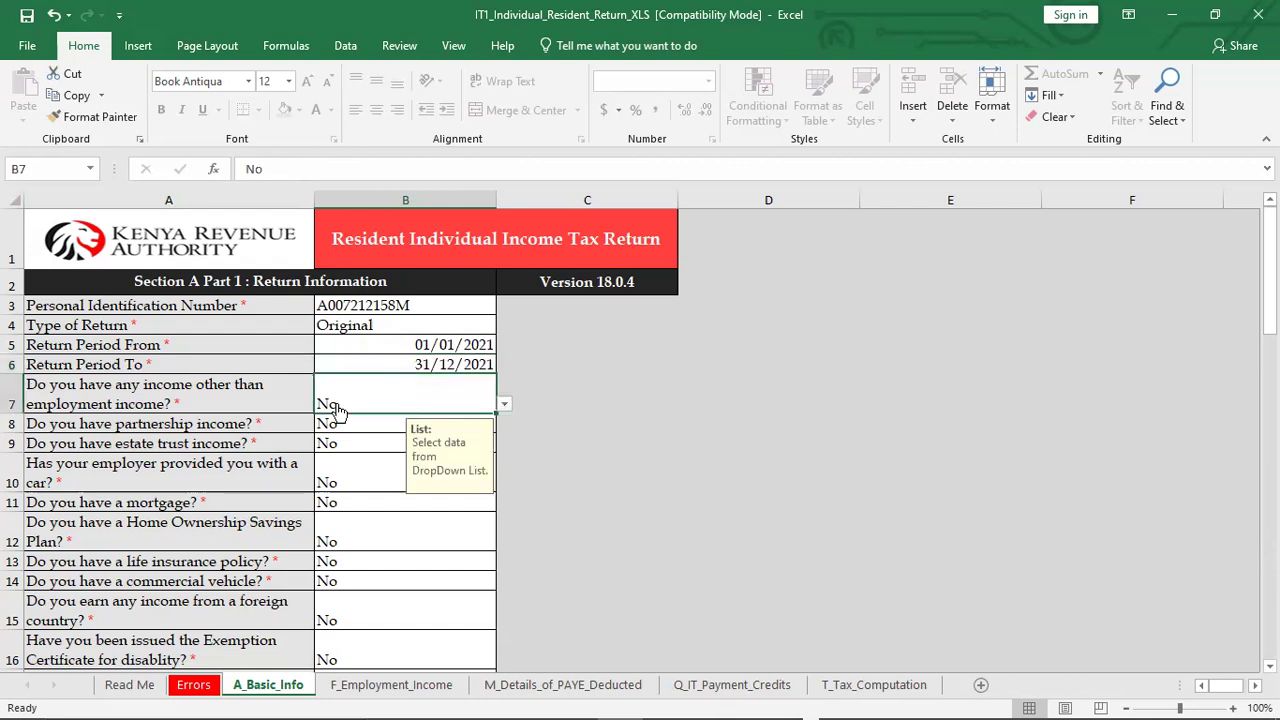
pyautogui.click(503, 408)
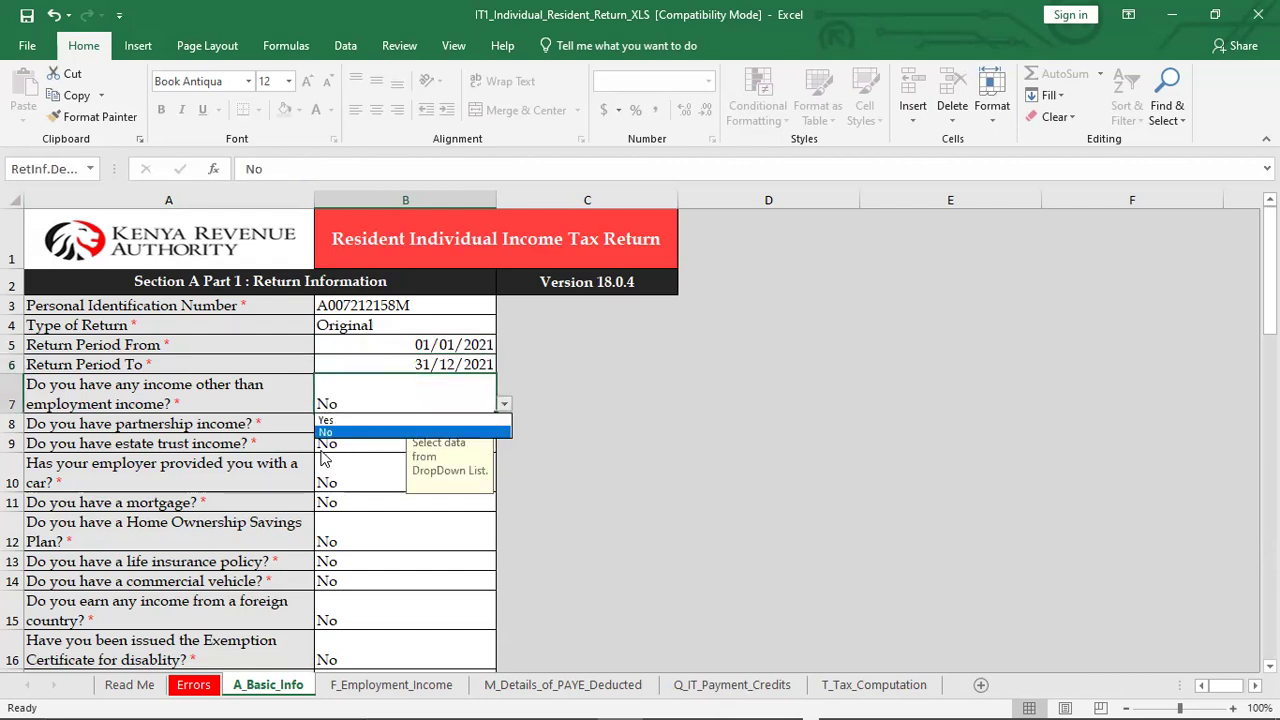
pyautogui.click(327, 420)
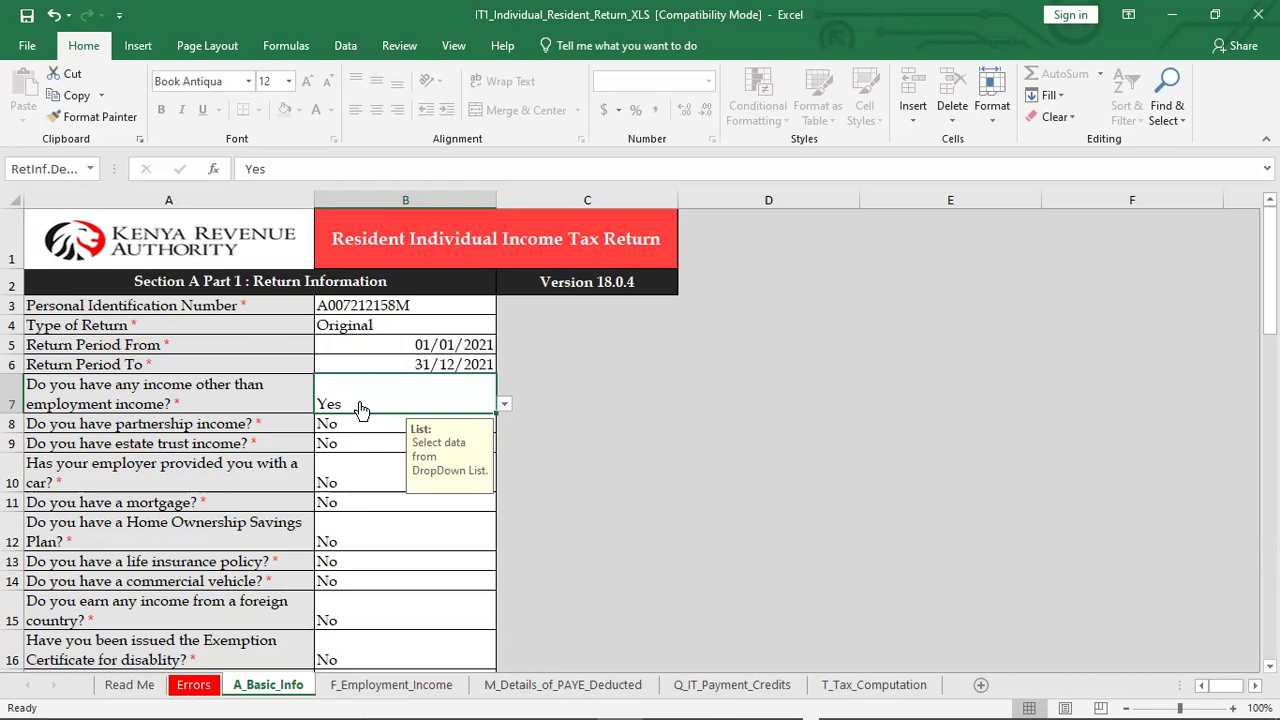
pyautogui.click(505, 404)
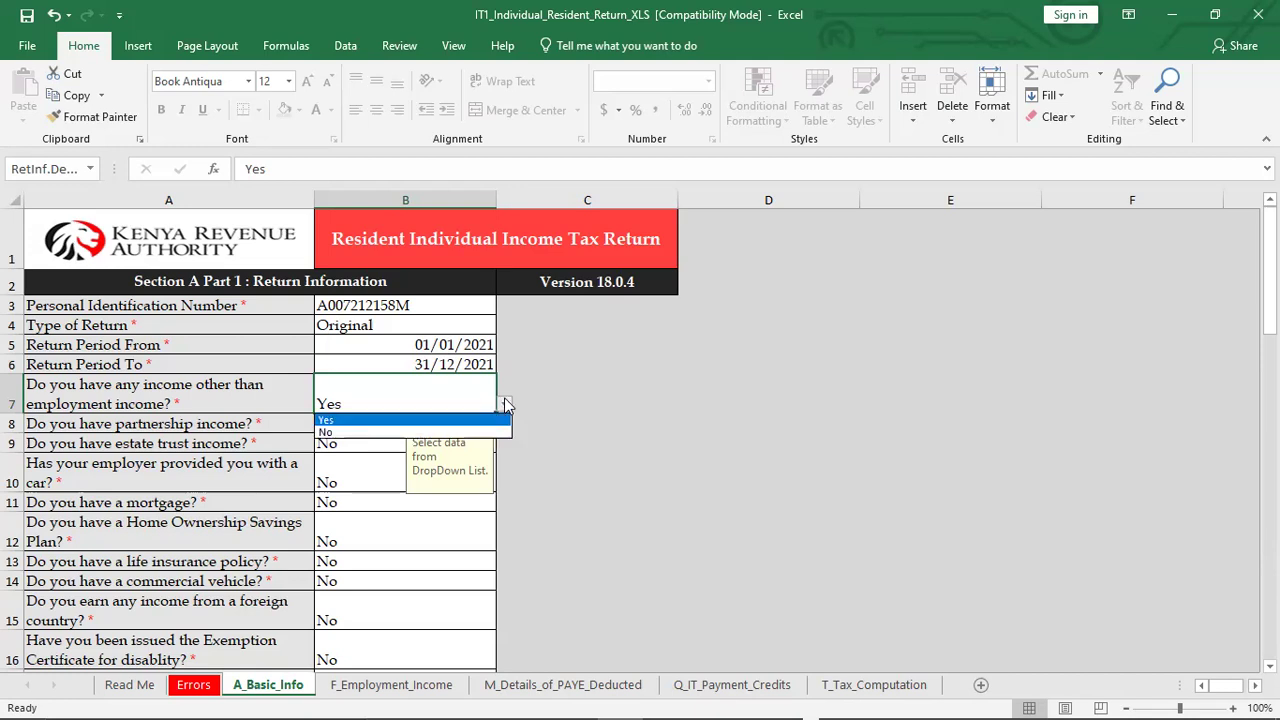
pyautogui.click(345, 431)
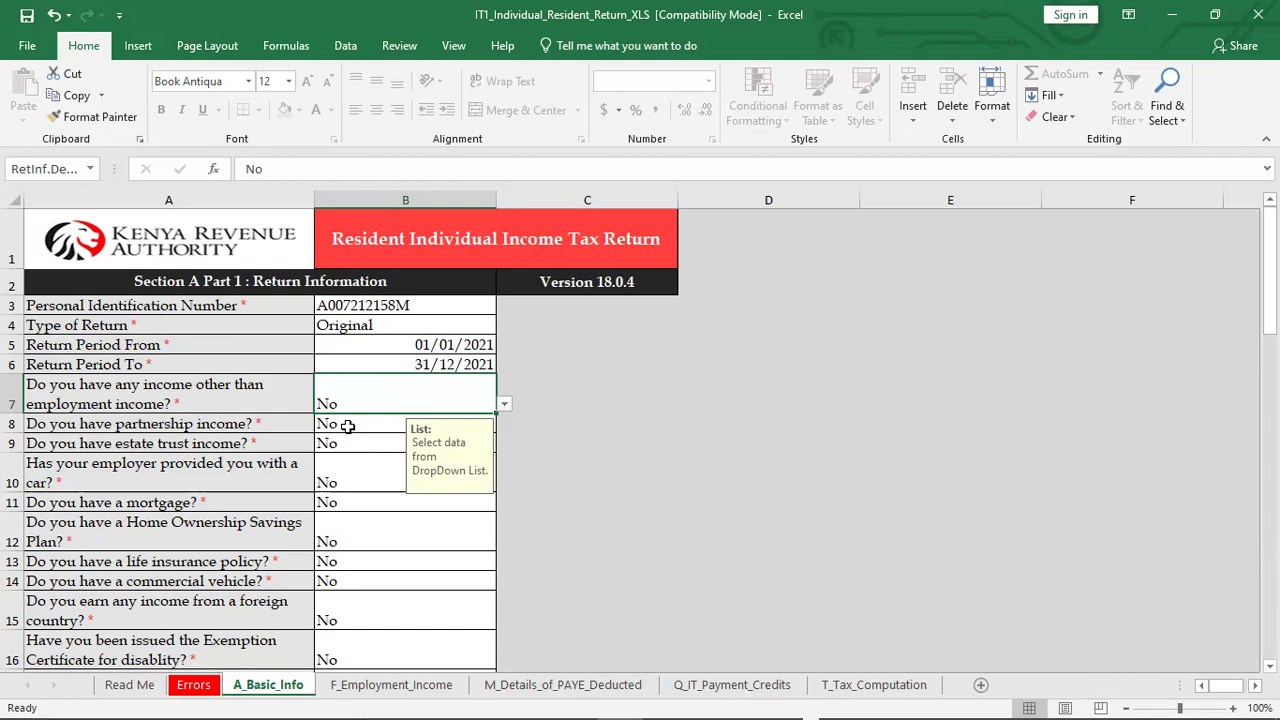
pyautogui.click(395, 692)
pyautogui.click(268, 686)
# On F_Employment_Income, enter the employer's 11-character PIN in A3 under PIN of Employer
pyautogui.click(440, 686)
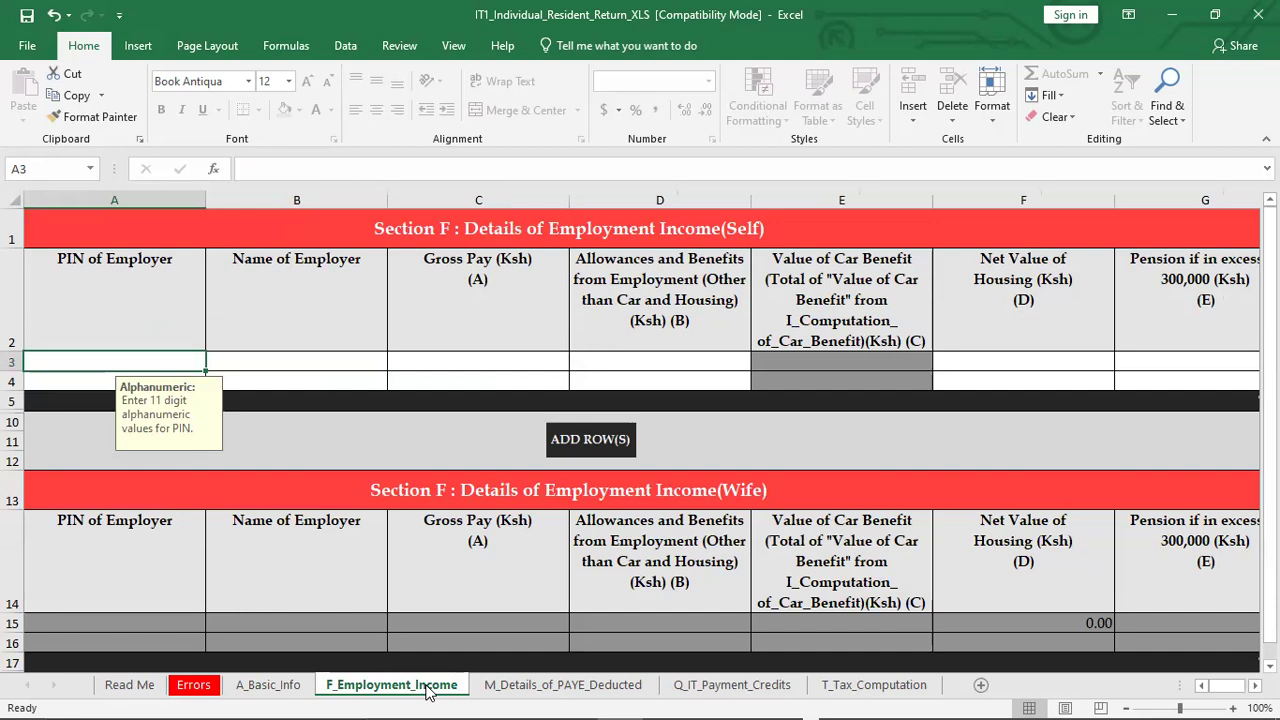
pyautogui.write('PIN of Employer')
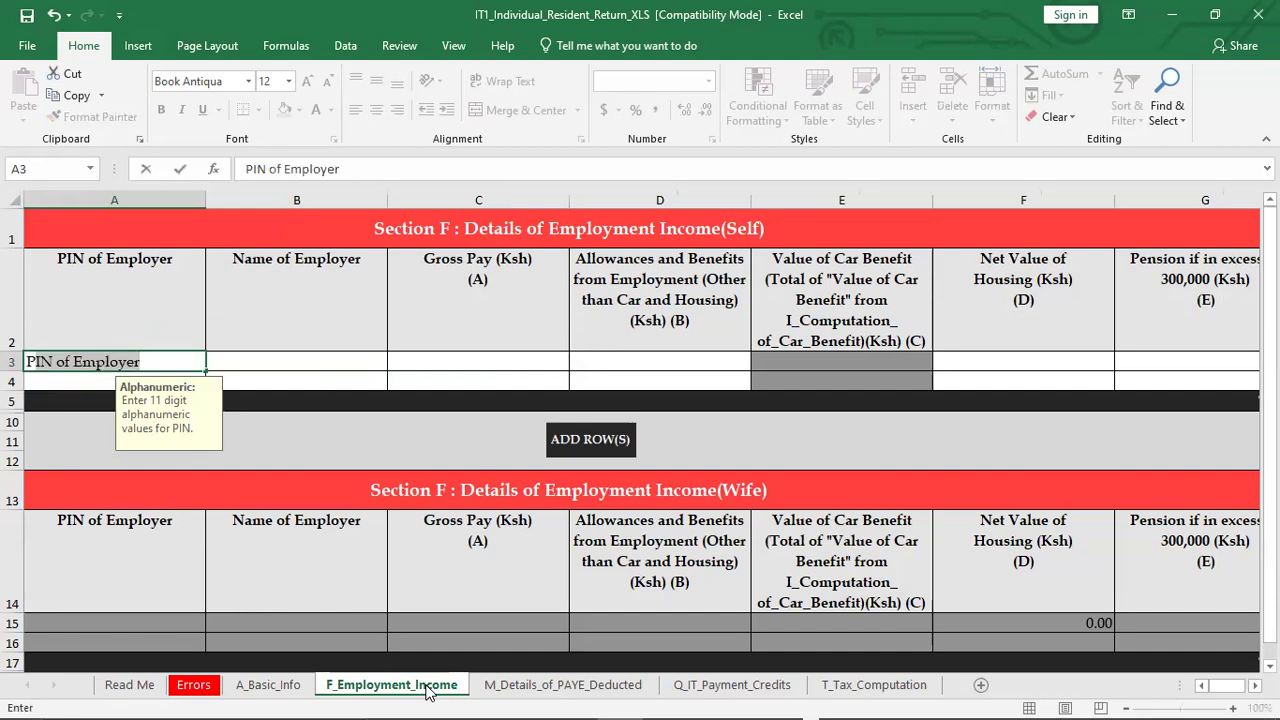
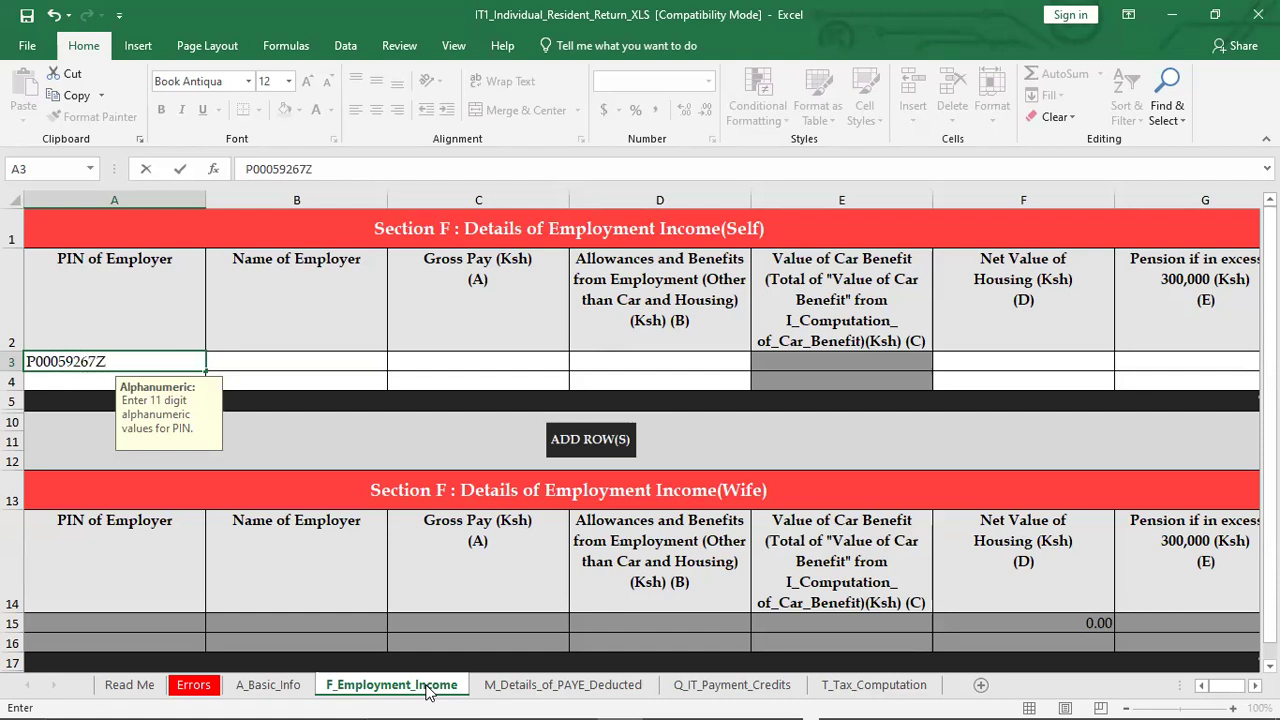
# Enter THE NAIROBI HOSPITAL as the Name of Employer in B3
pyautogui.click(310, 361)
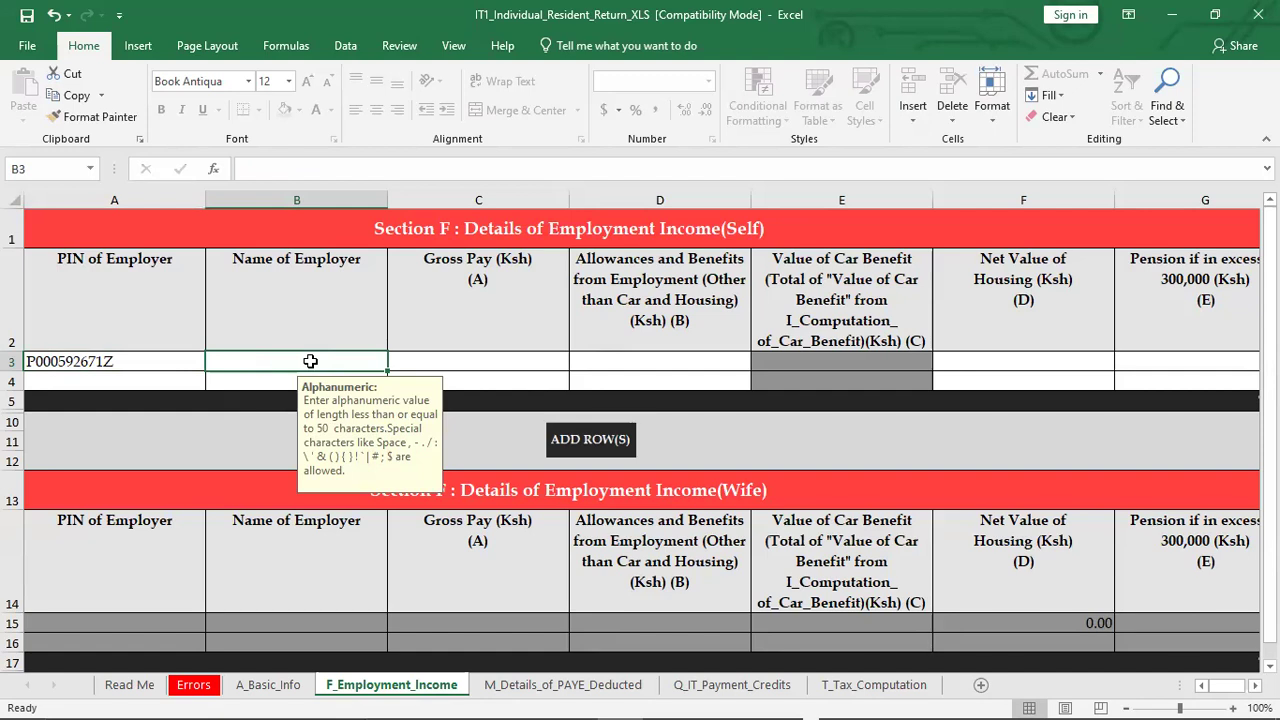
pyautogui.write('THE')
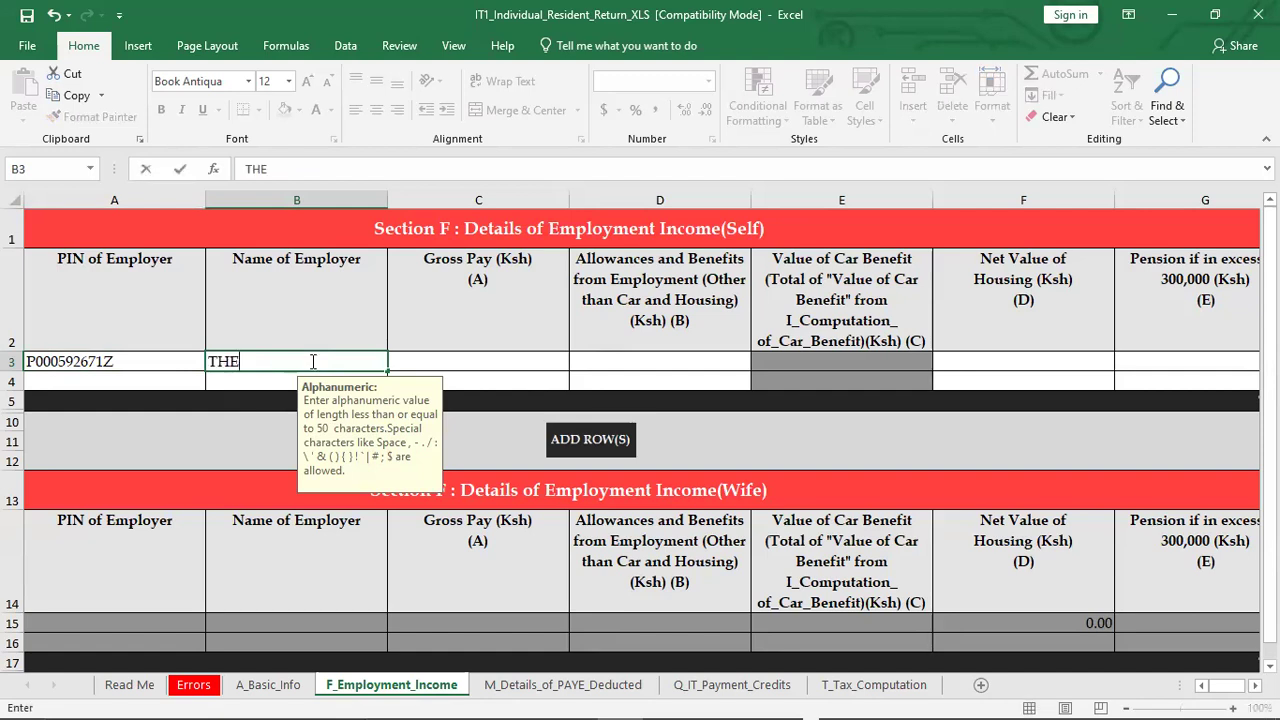
pyautogui.write(' NAIROBI')
pyautogui.write('H')
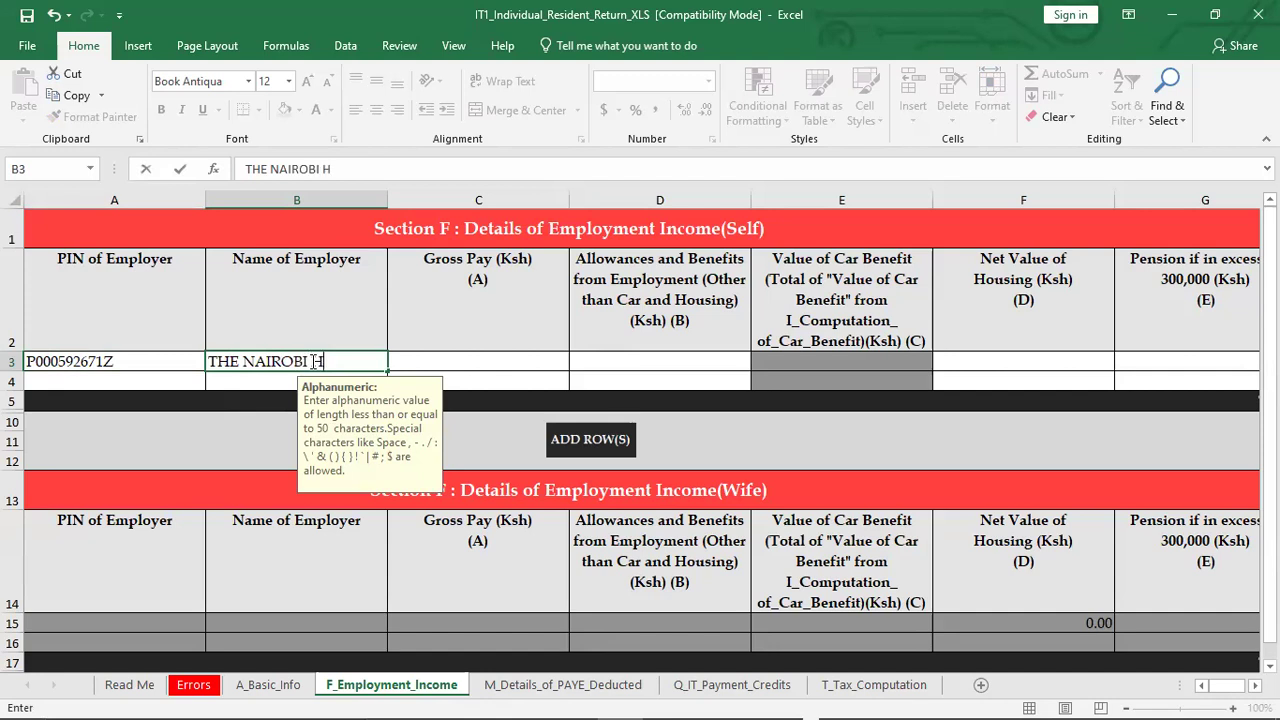
pyautogui.write('OSPITAL')
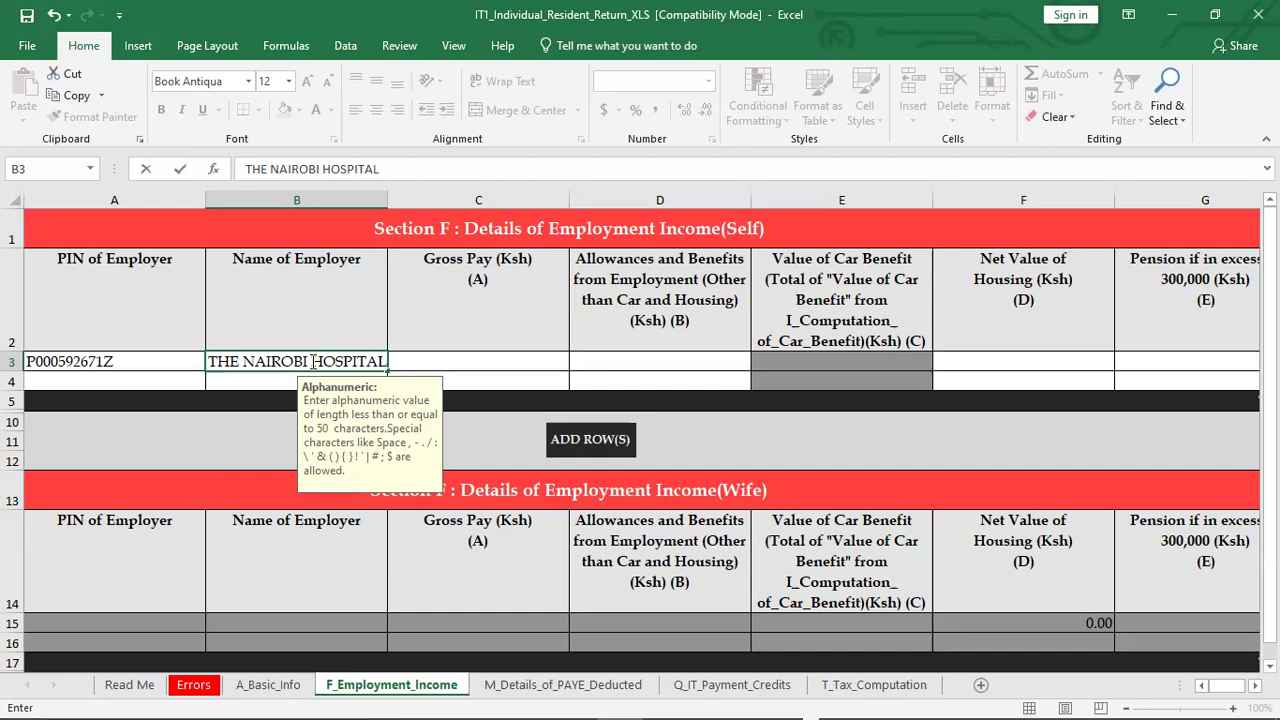
pyautogui.click(452, 359)
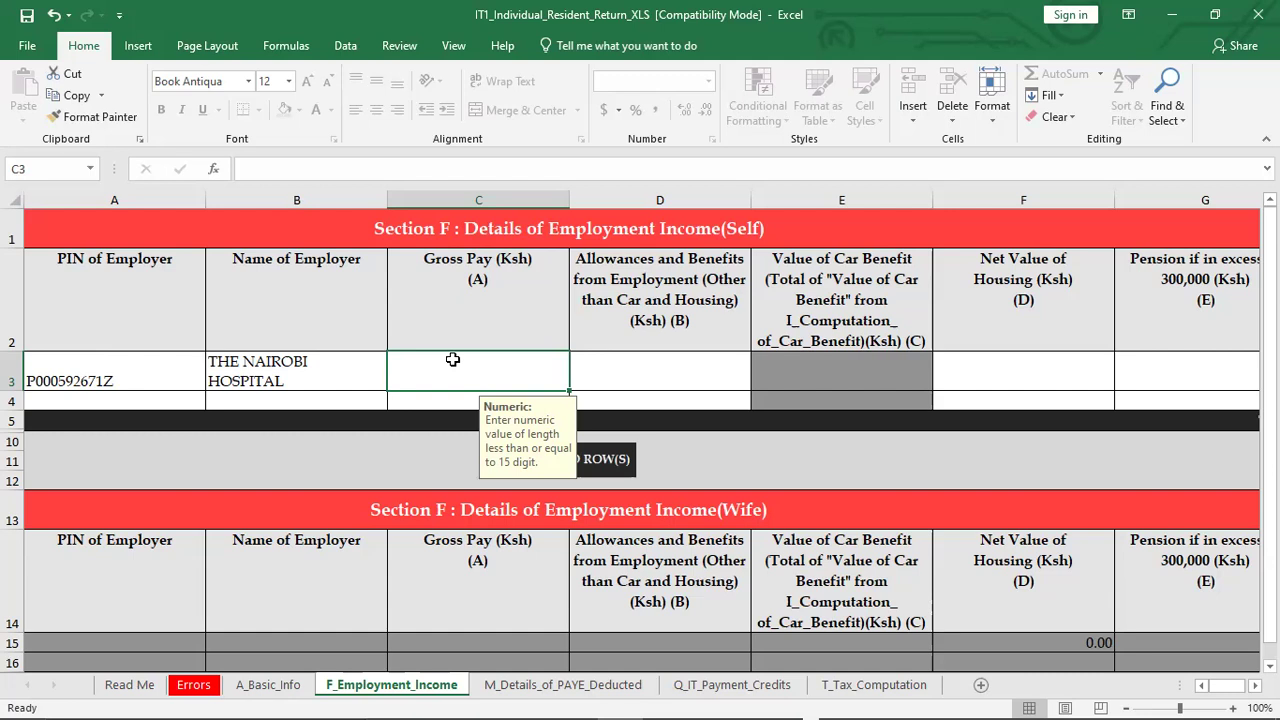
# Type gross pay 689567;50 into C3, which is rejected as non-numeric
pyautogui.write('689')
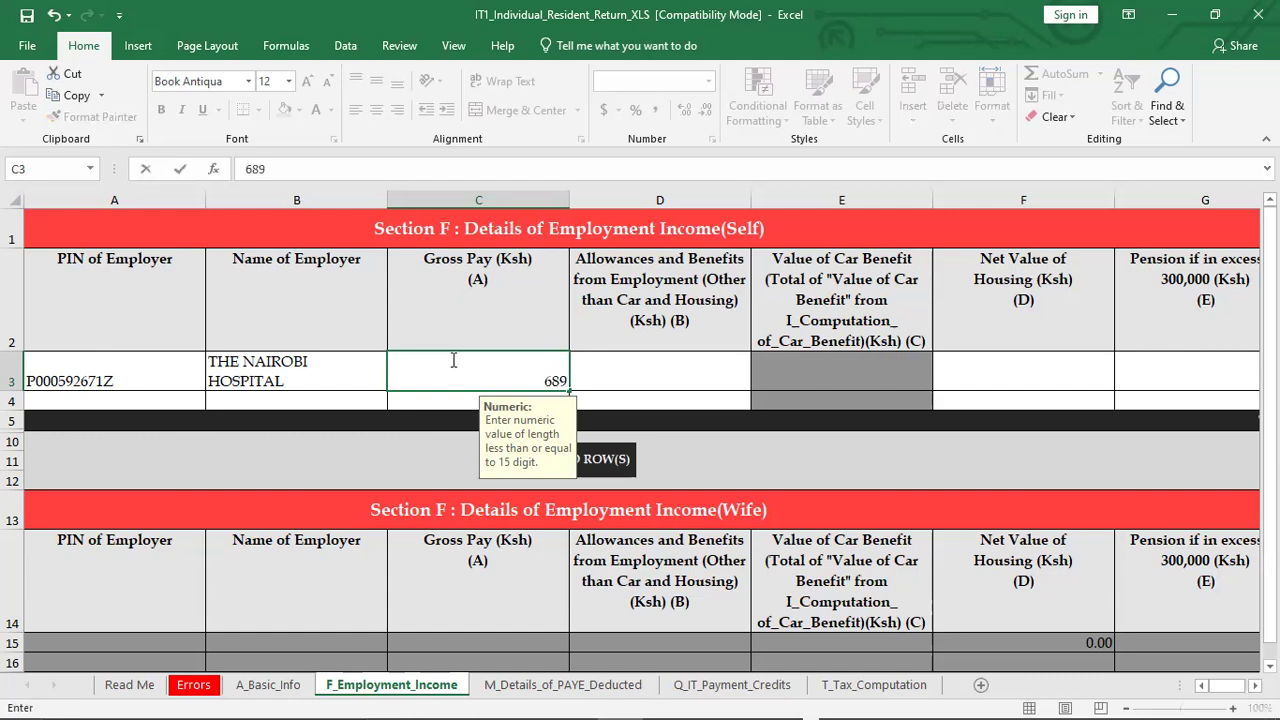
pyautogui.write('567;')
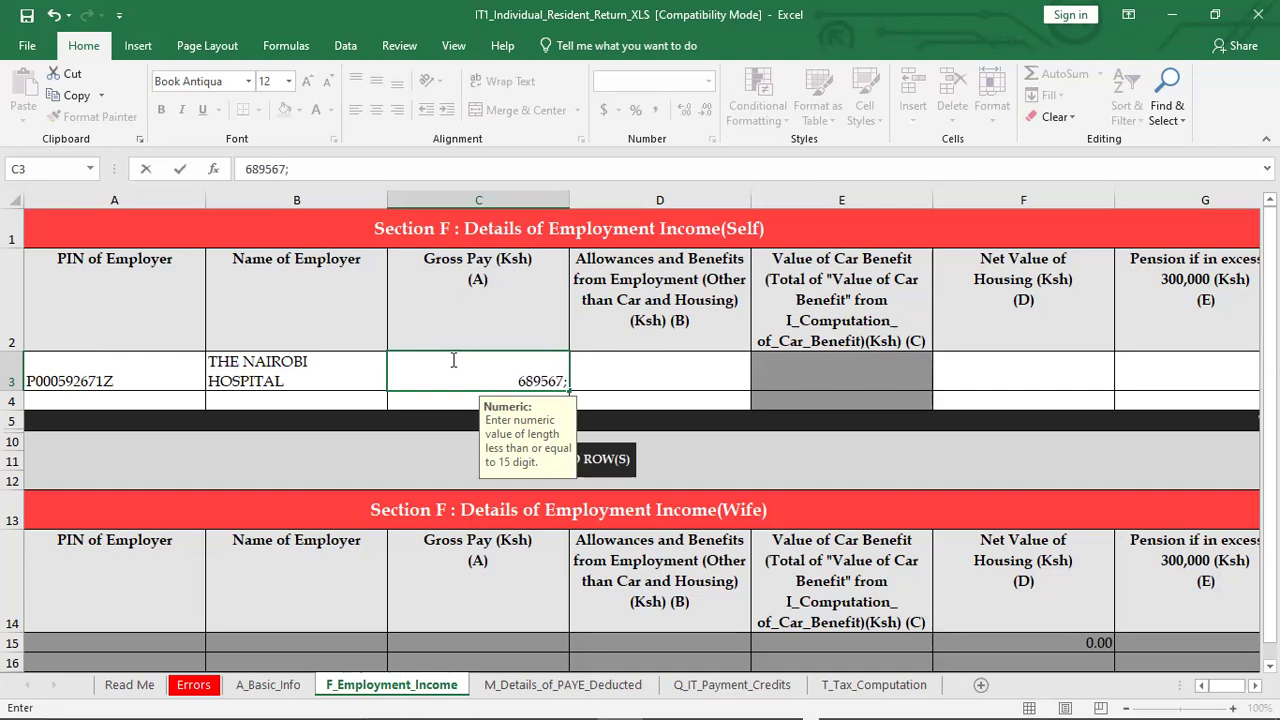
pyautogui.write('4')
pyautogui.press('BackSpace')
pyautogui.write('50')
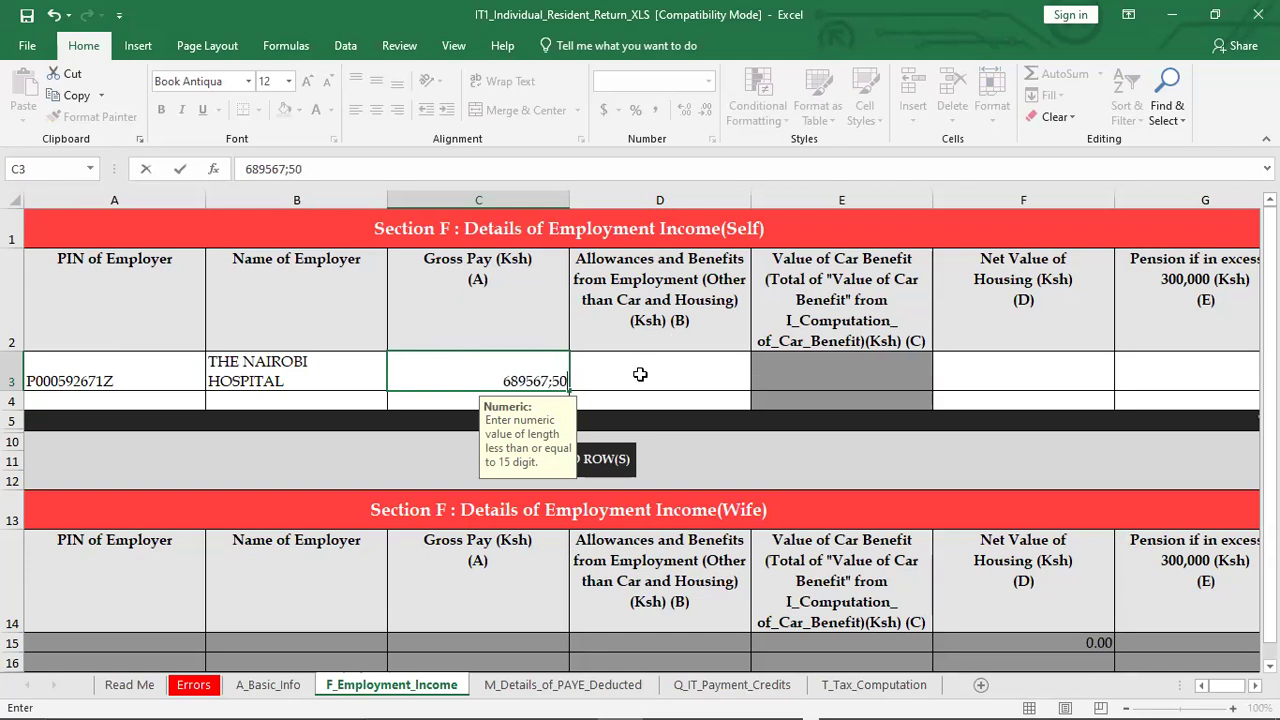
pyautogui.click(640, 373)
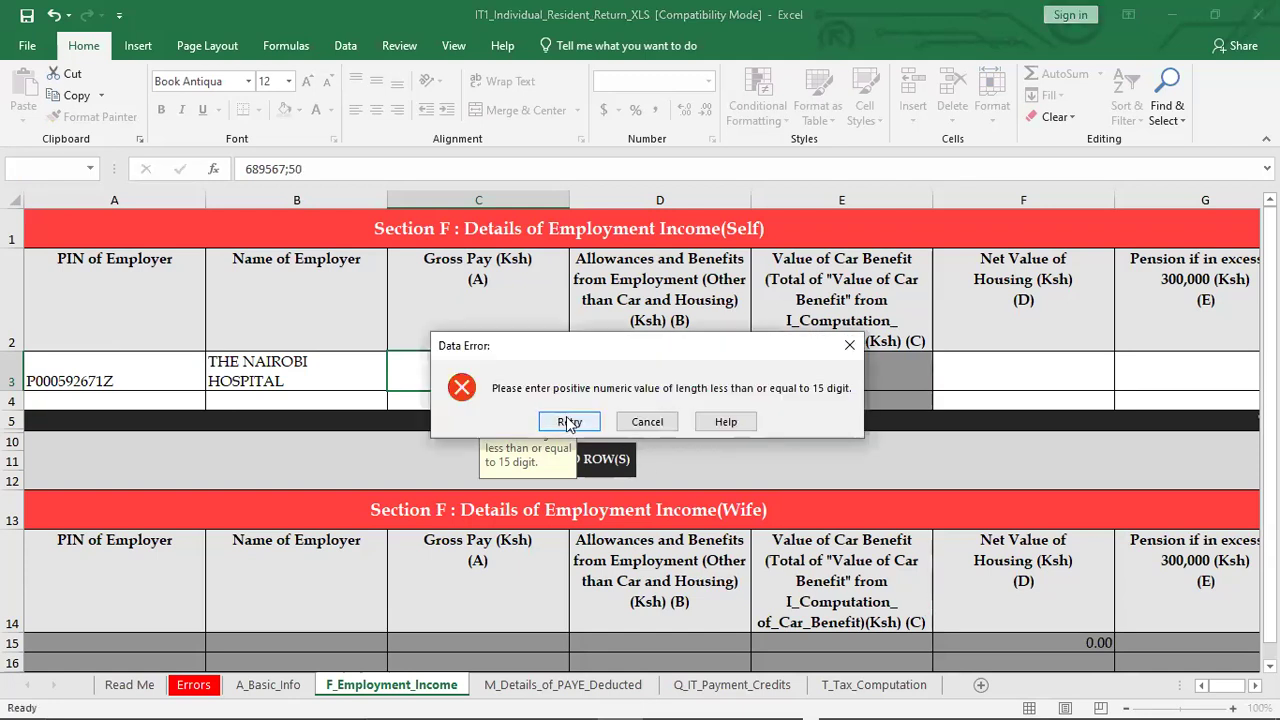
# Replace the semicolon with a decimal point so Gross Pay reads 689,567.50
pyautogui.click(567, 418)
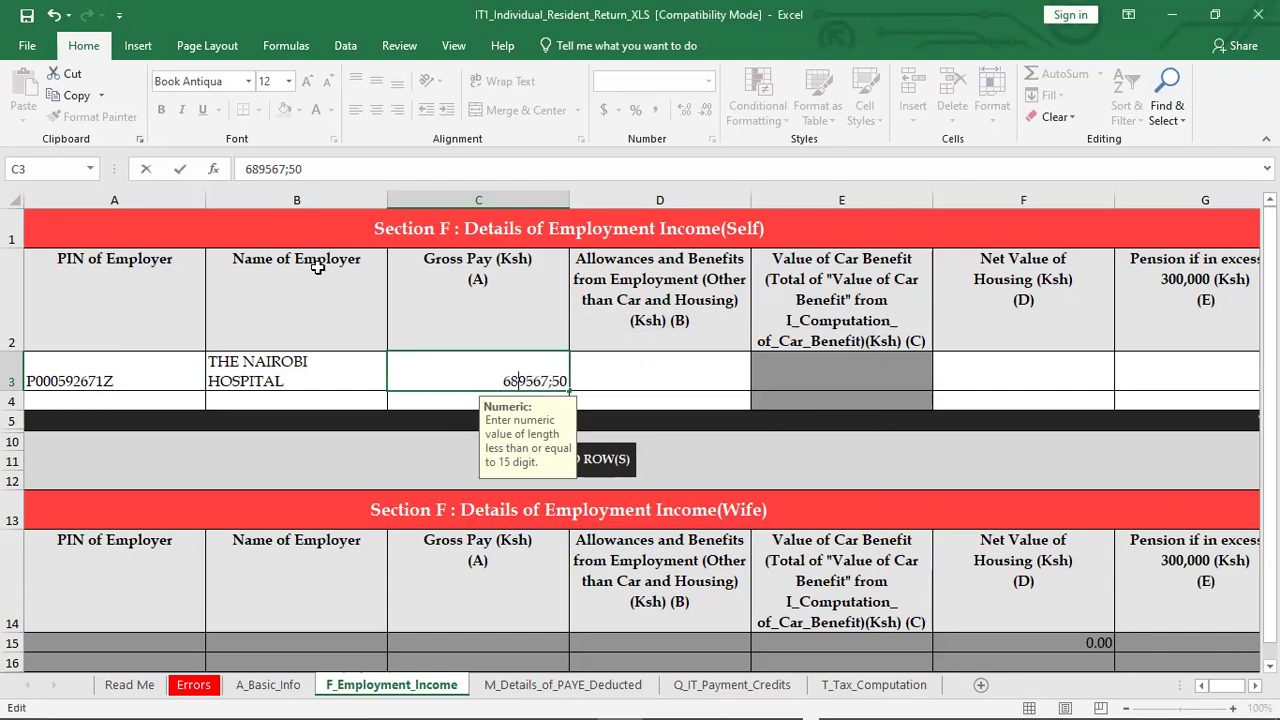
pyautogui.click(289, 170)
pyautogui.press('BackSpace')
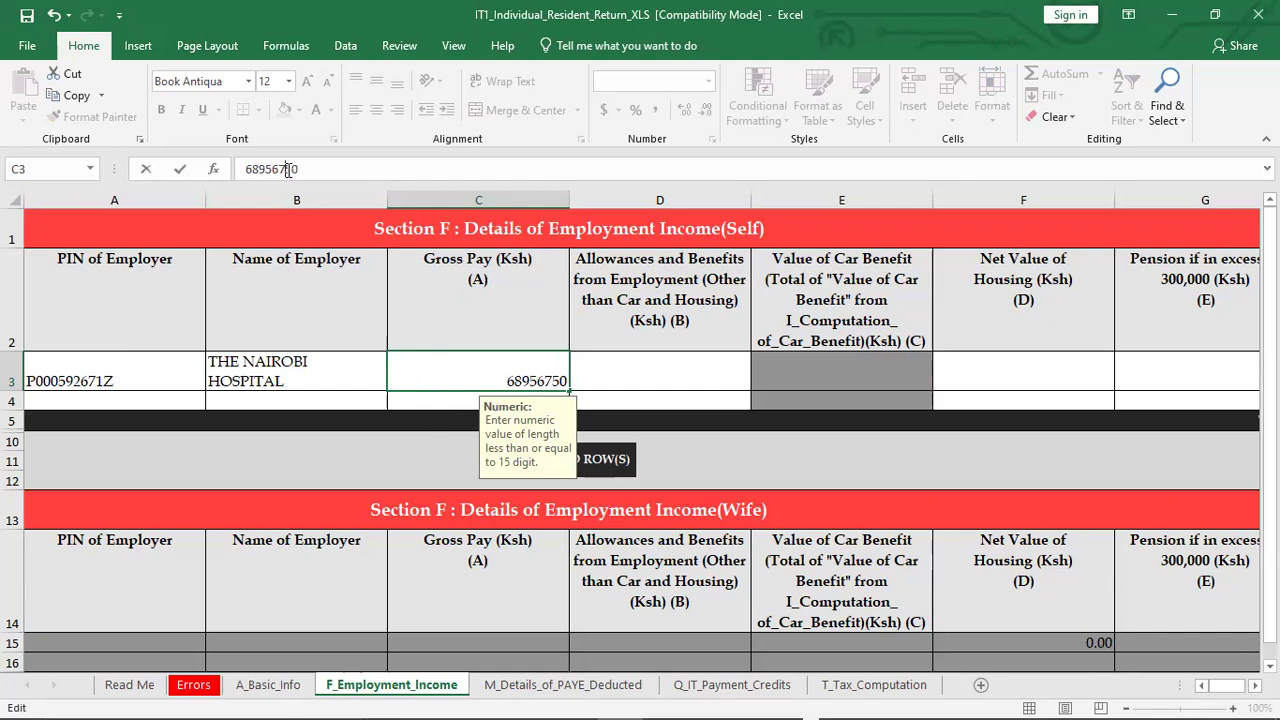
pyautogui.write('.')
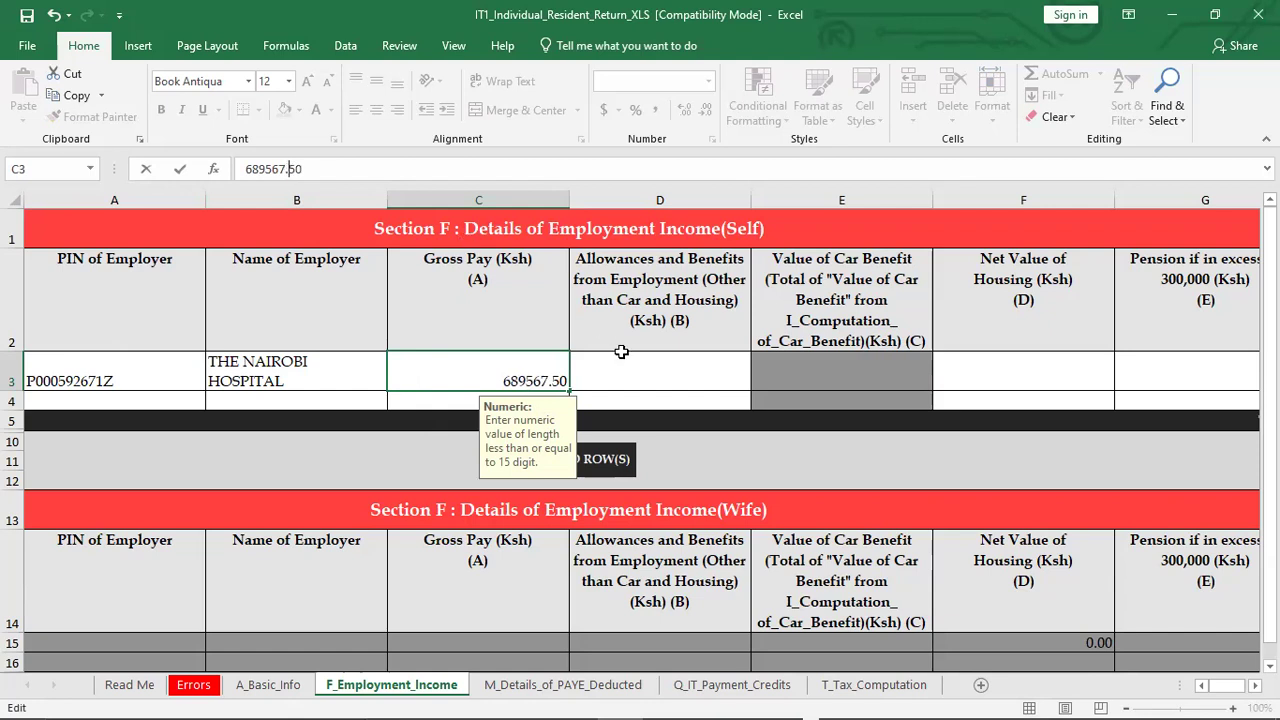
pyautogui.click(642, 372)
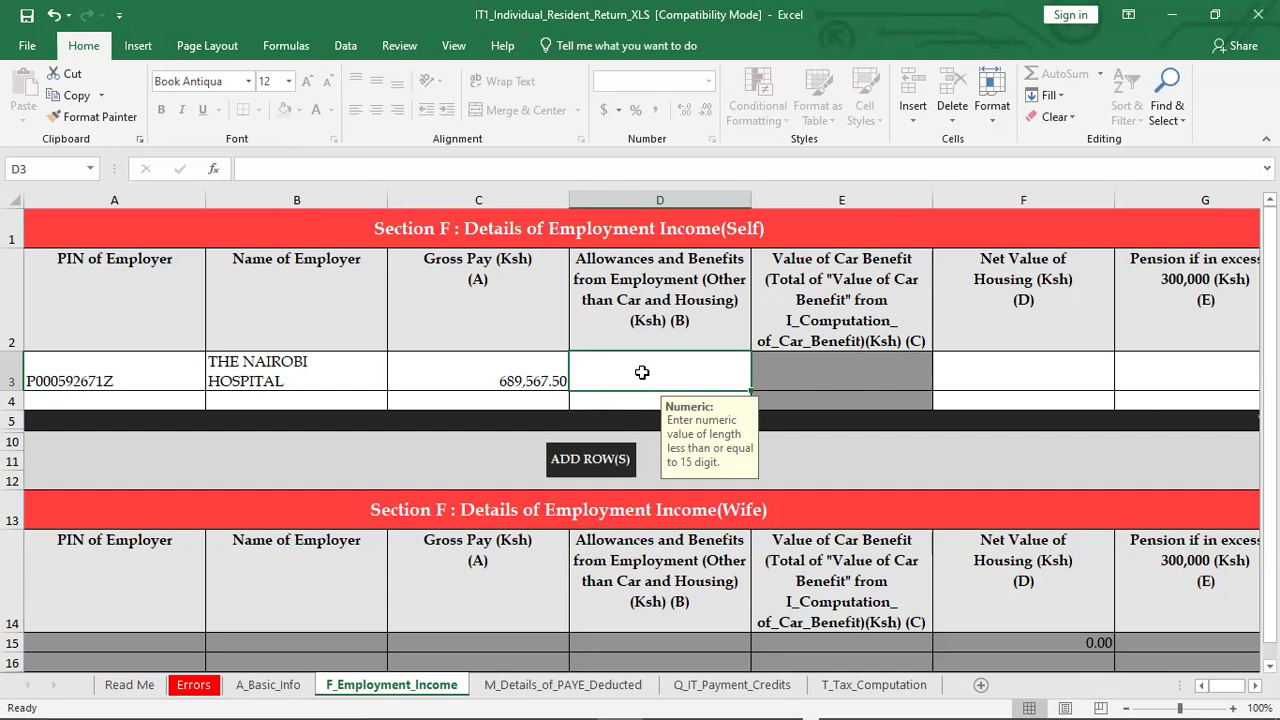
# Enter 0 for Allowances and Benefits in D3 and Net Value of Housing in F3
pyautogui.write('0')
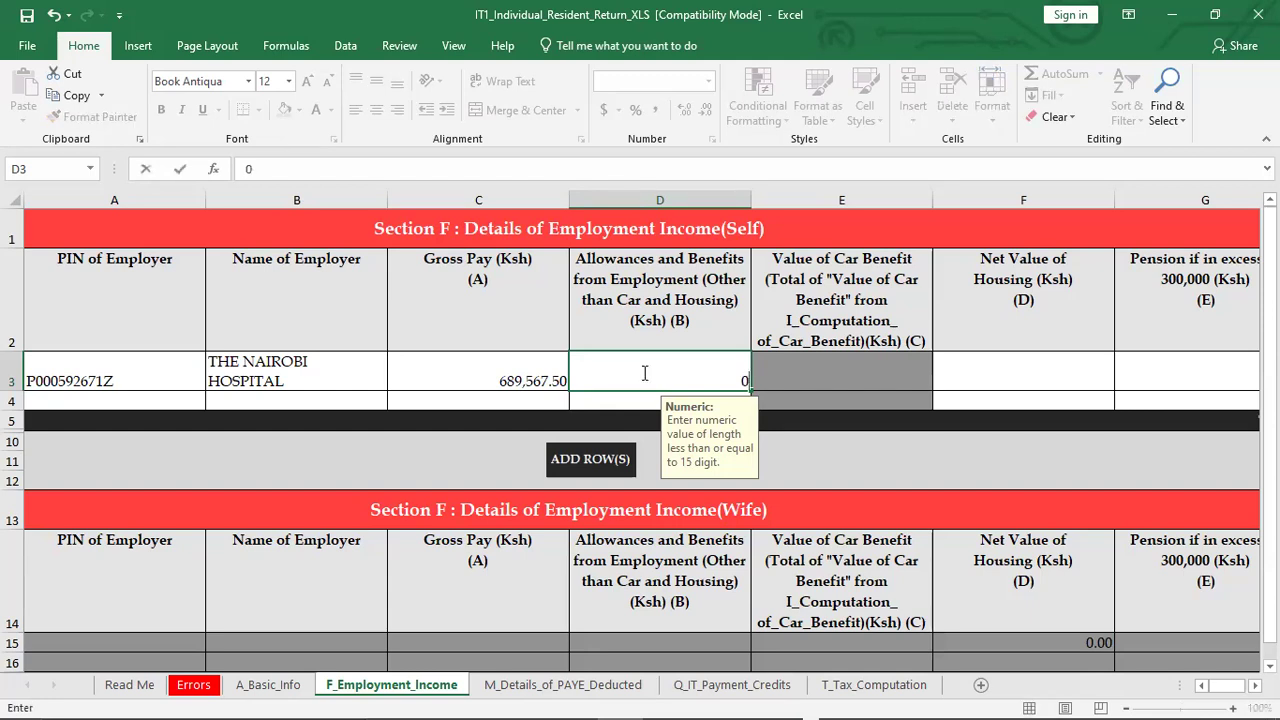
pyautogui.click(810, 379)
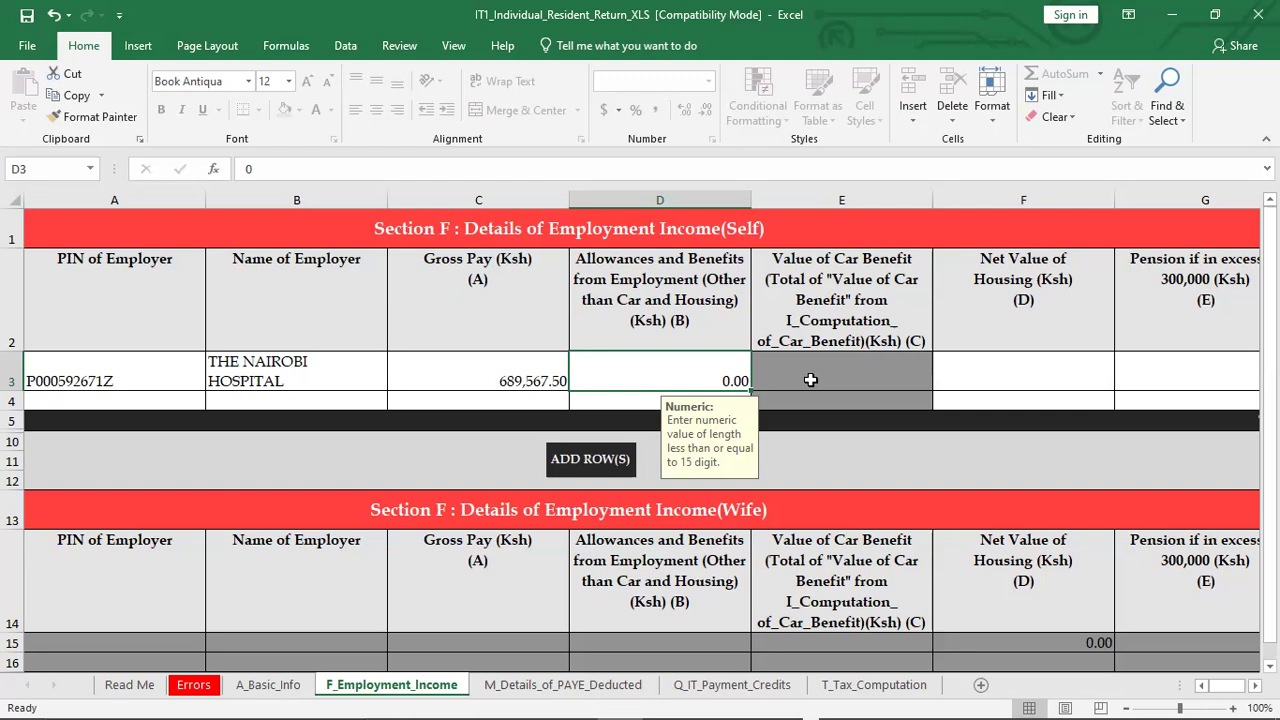
pyautogui.click(1013, 376)
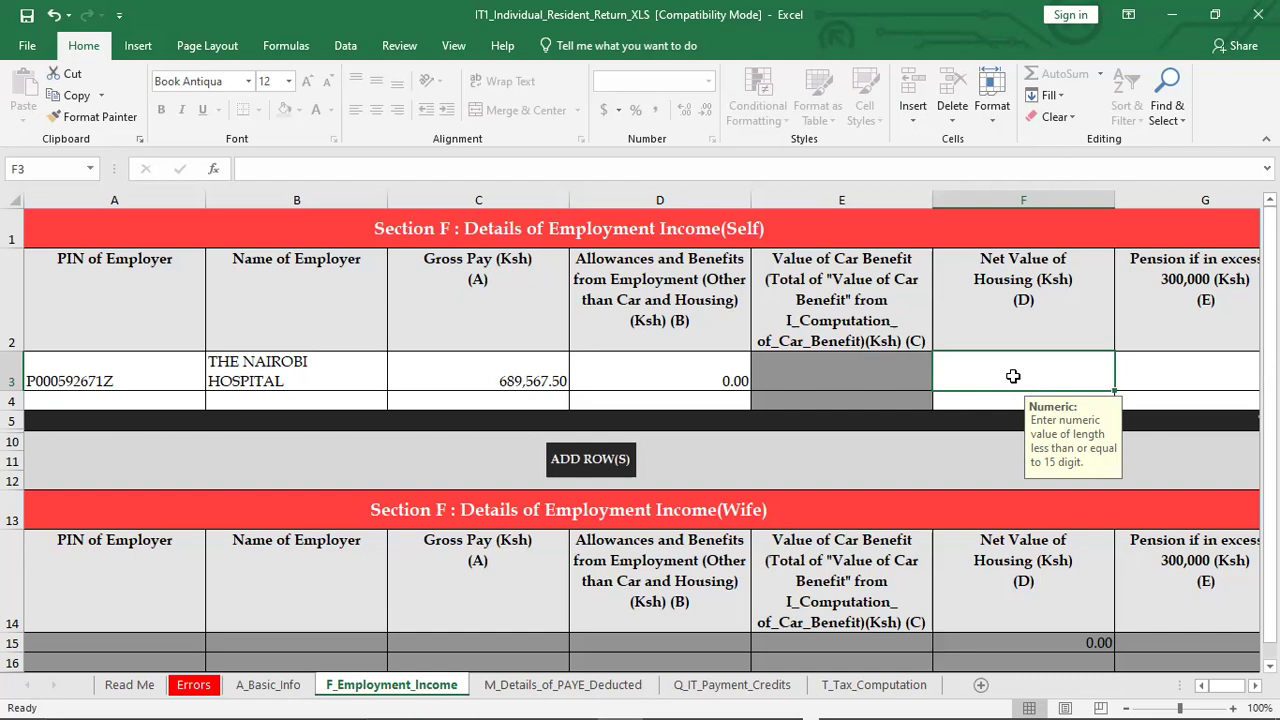
pyautogui.write('0')
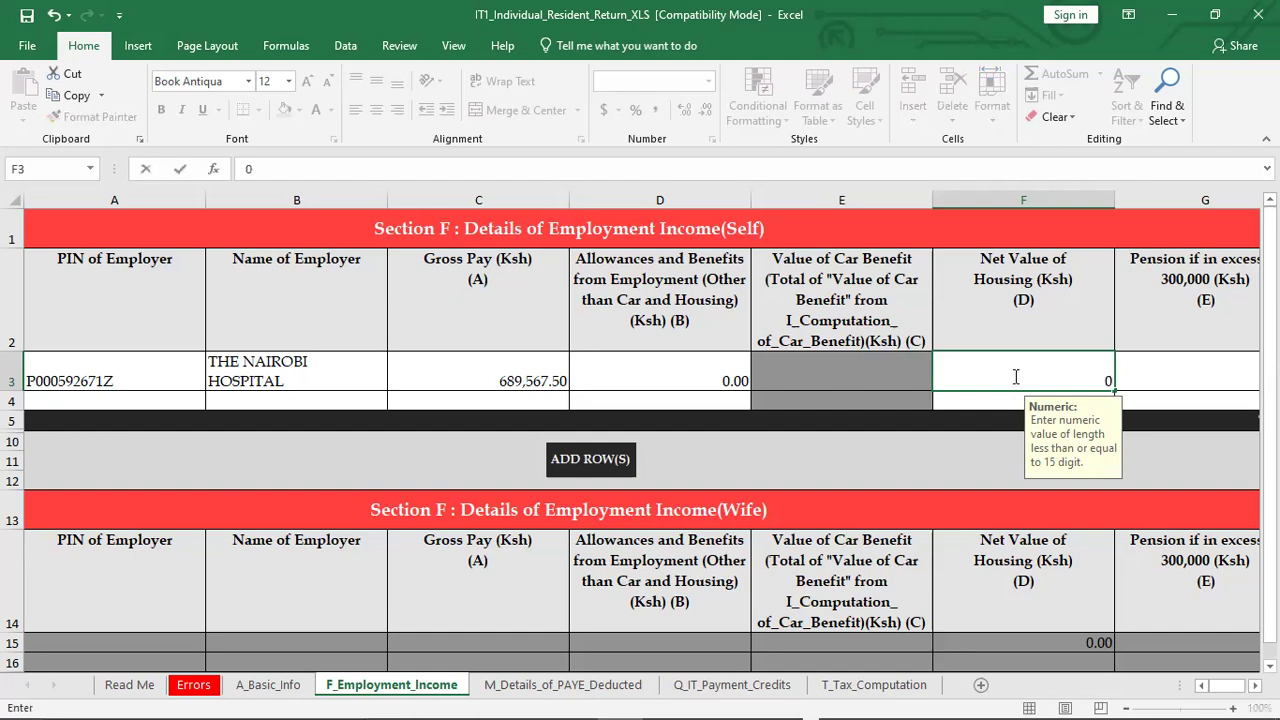
pyautogui.click(1155, 376)
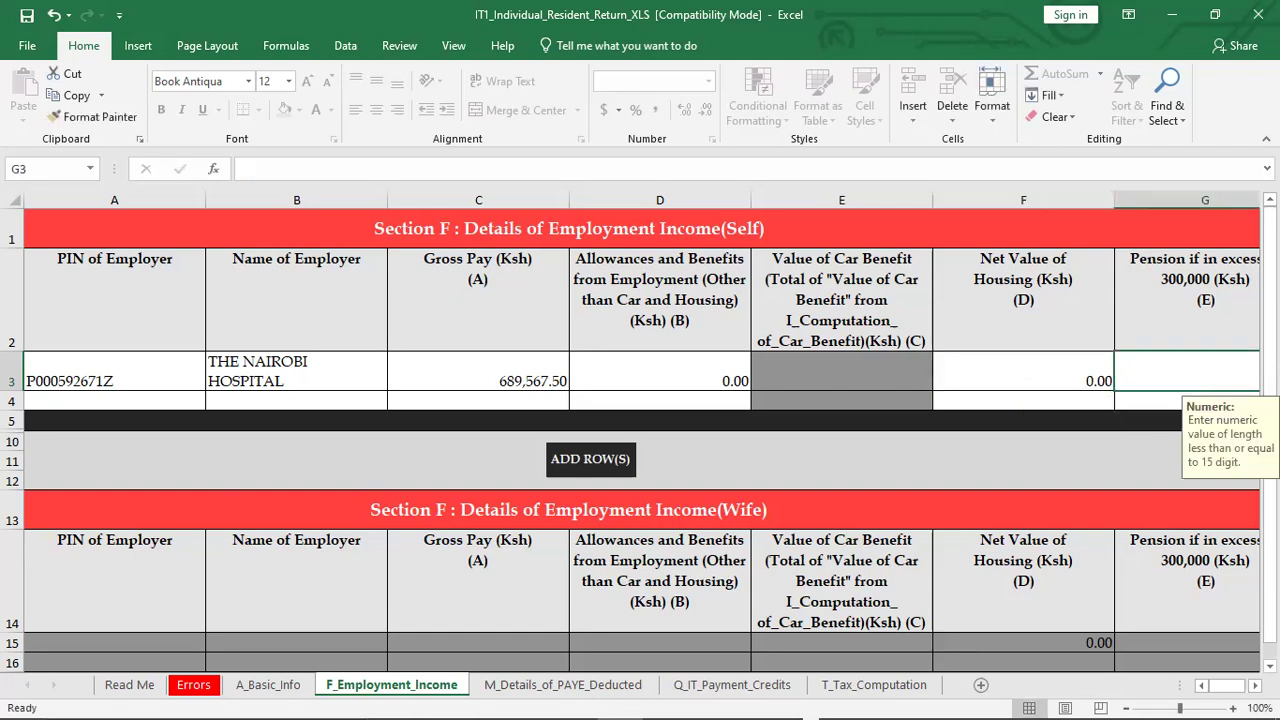
# Enter 0 in G3 for Pension in excess of 300,000
pyautogui.hscroll(3, 1255, 685)
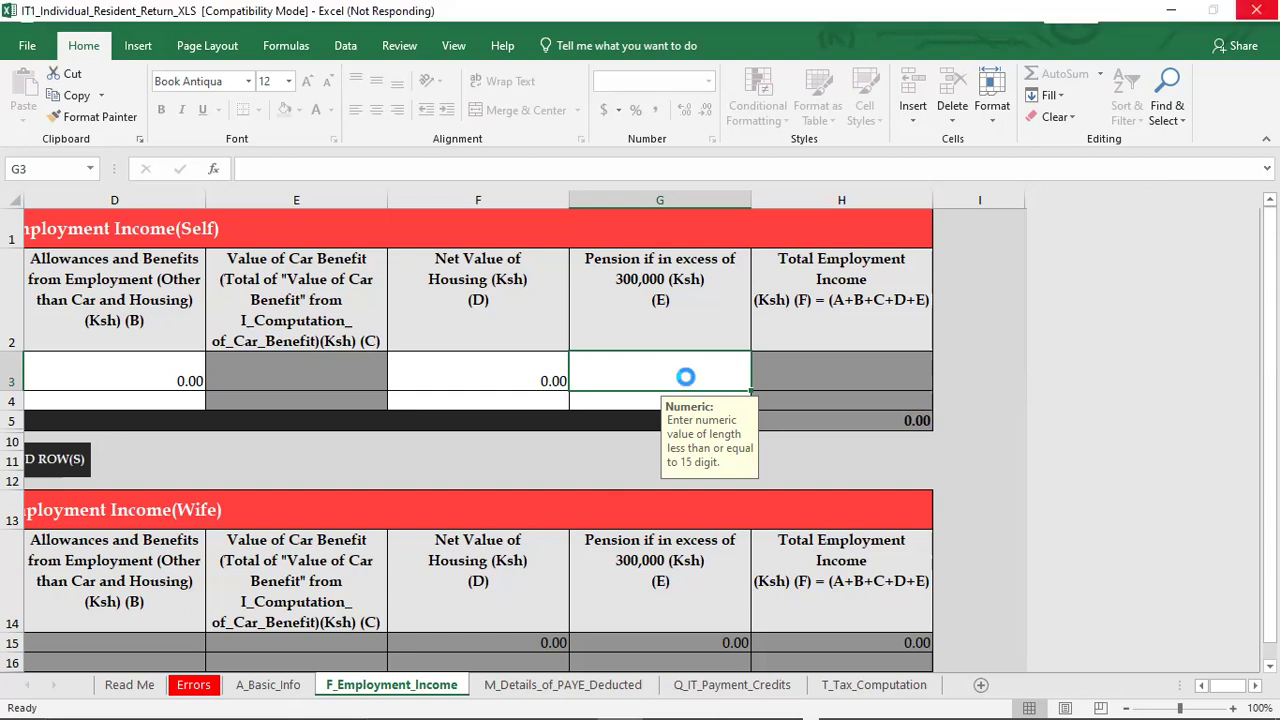
pyautogui.write('0')
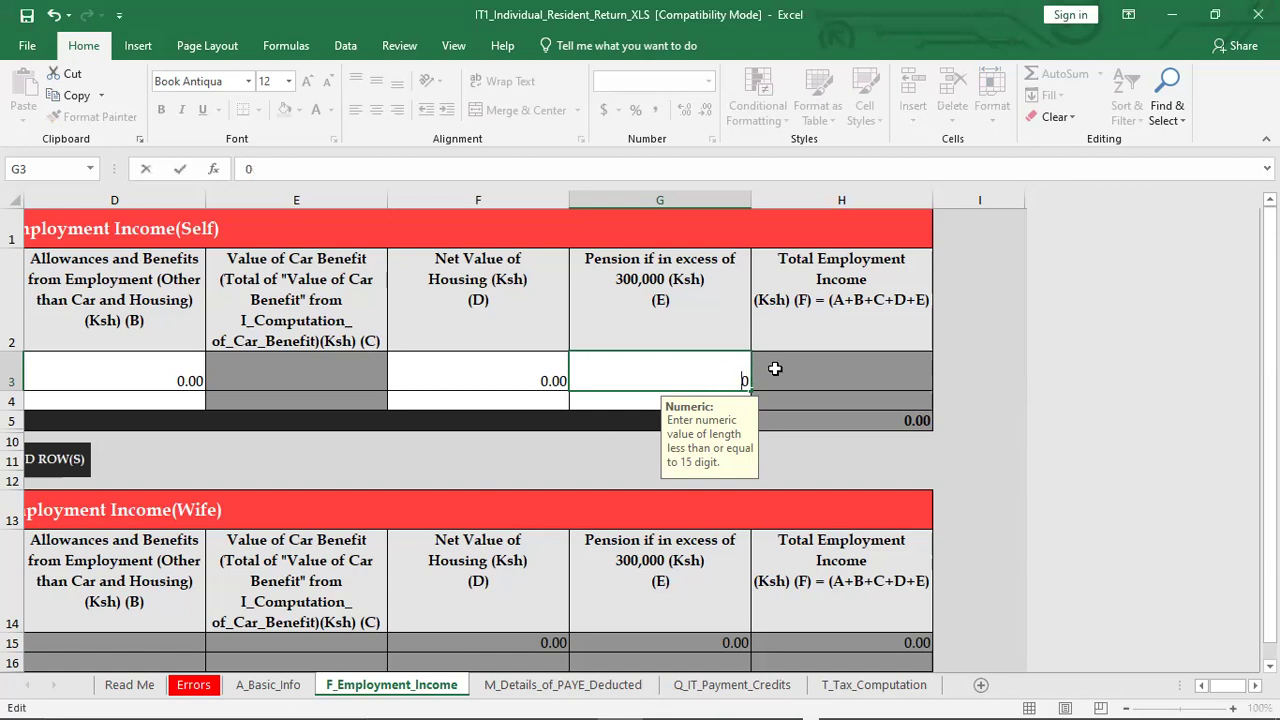
pyautogui.click(775, 369)
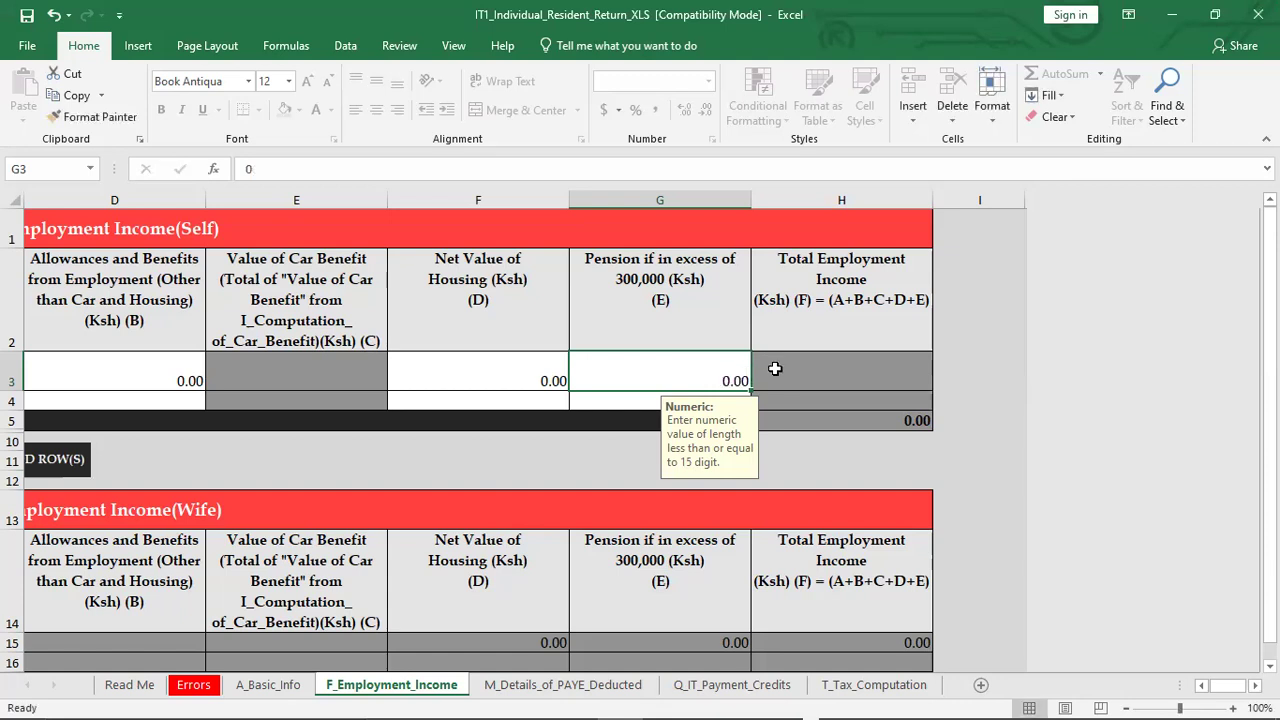